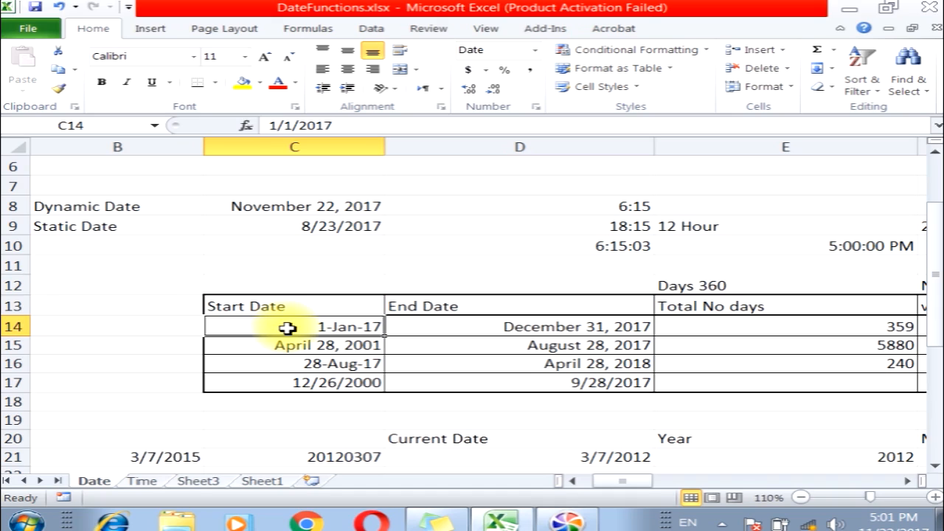
click(297, 344)
click(312, 331)
click(303, 346)
click(305, 383)
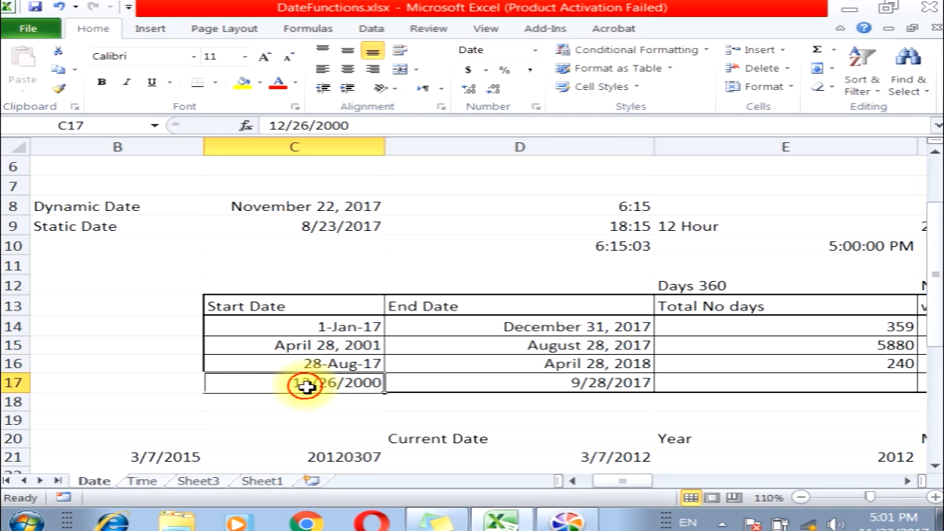
Step: Format the first start date in C14 as Short Date
click(339, 328)
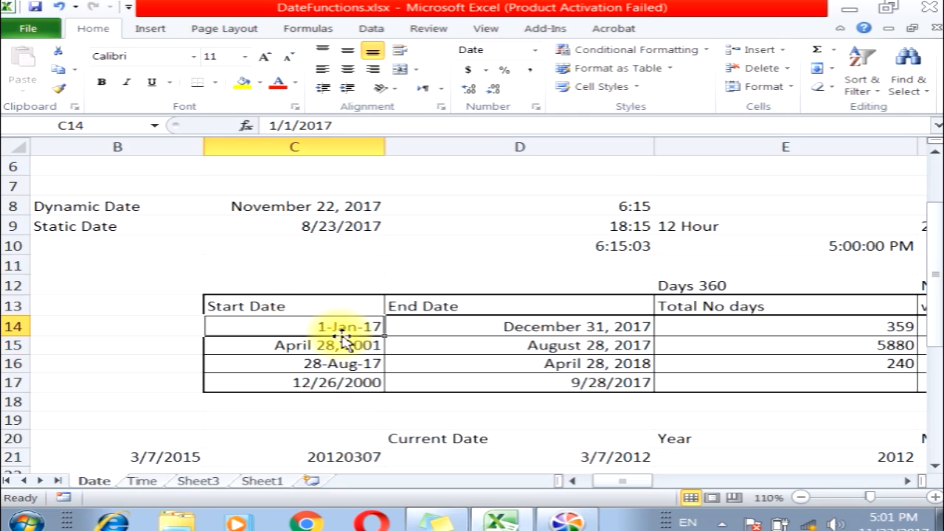
click(534, 51)
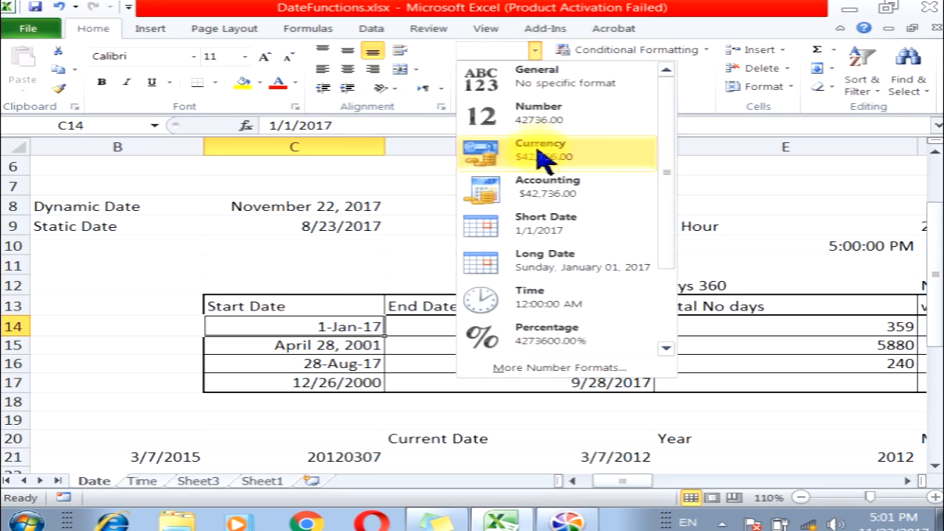
click(546, 234)
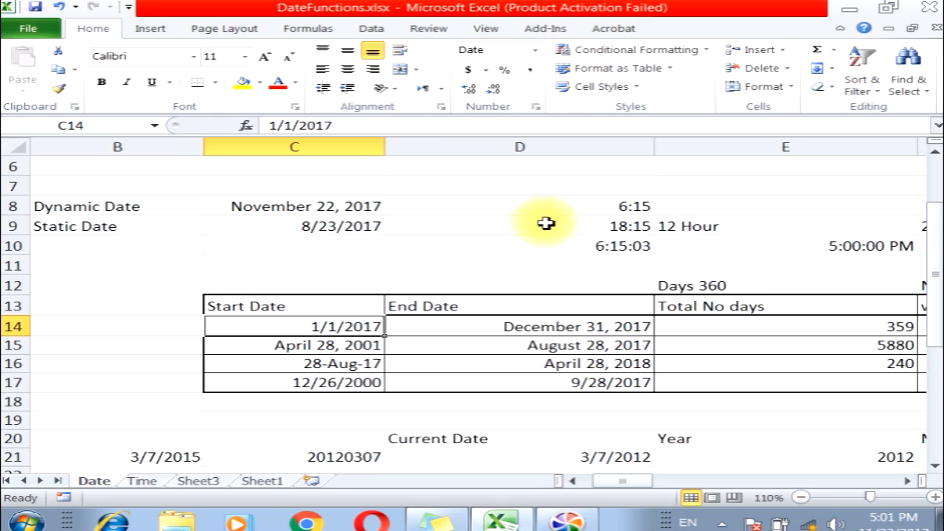
Step: Format C14 as Long Date and widen column C to fit the full date
click(534, 52)
click(532, 256)
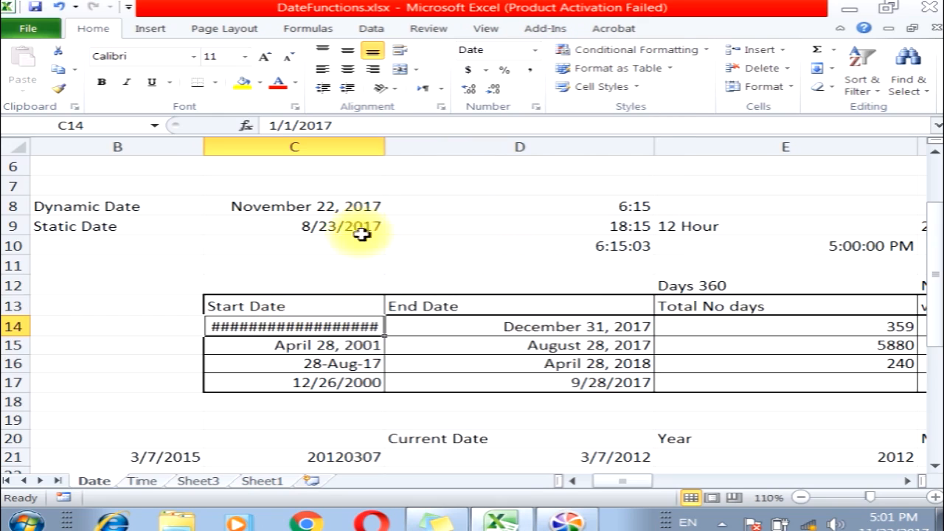
drag(385, 148, 461, 151)
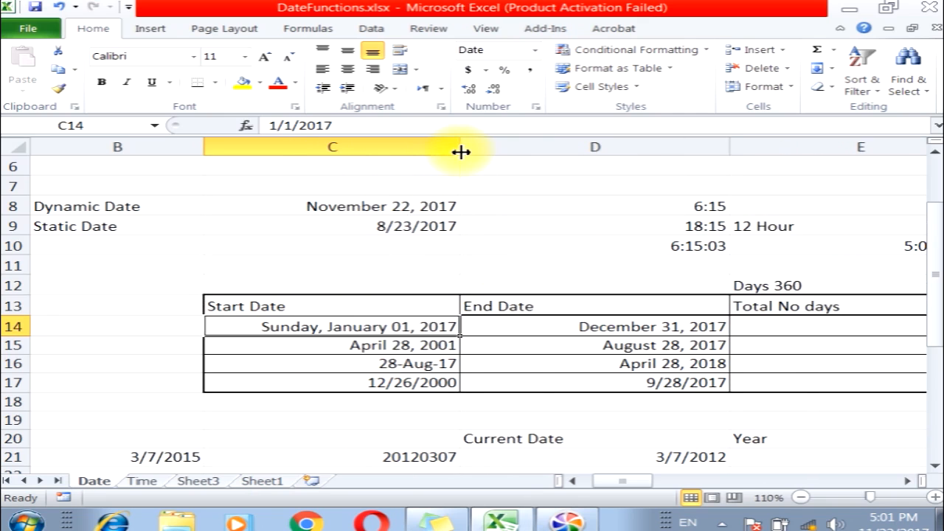
Step: Try the Short Date and Long Date formats in turn on C14, ending on Short Date
click(534, 49)
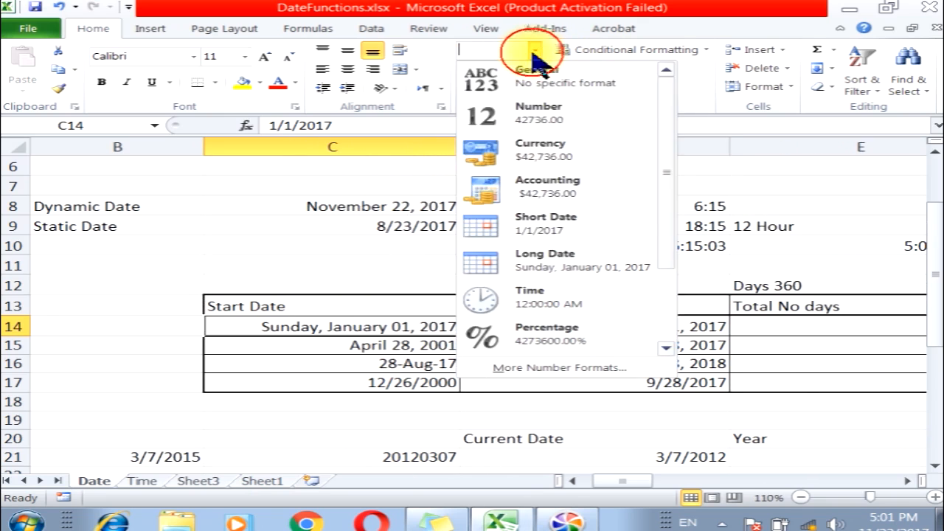
click(525, 233)
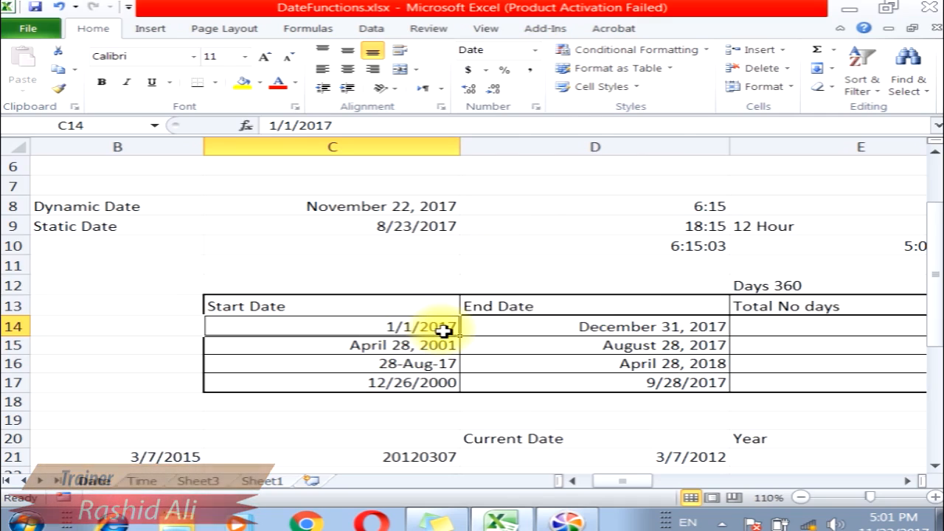
click(535, 49)
click(558, 273)
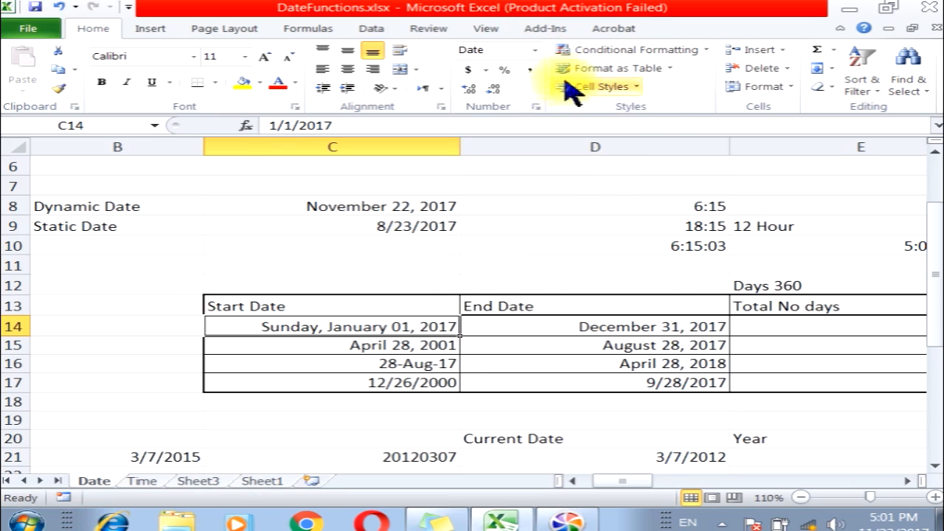
click(536, 49)
click(479, 221)
Step: Format C14 with the "March 14, 2001" date type from the full list of number formats
click(536, 49)
click(543, 368)
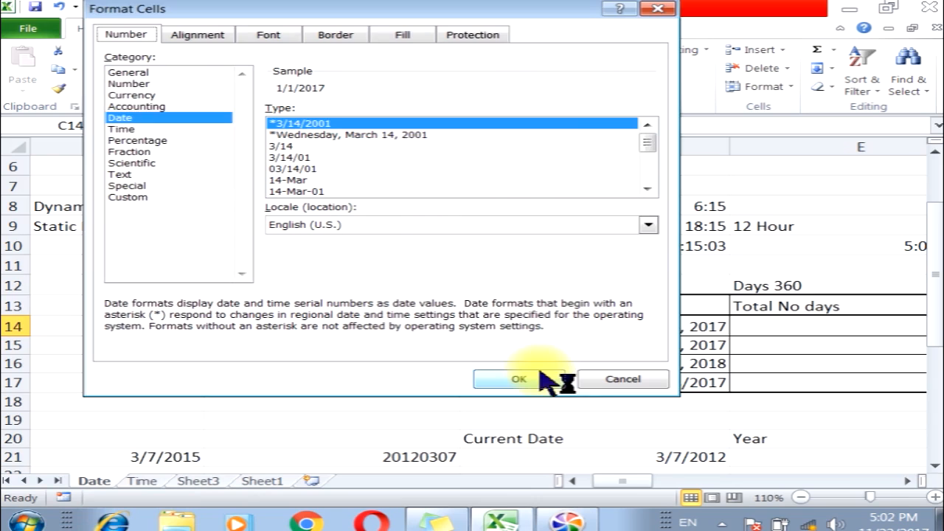
click(127, 120)
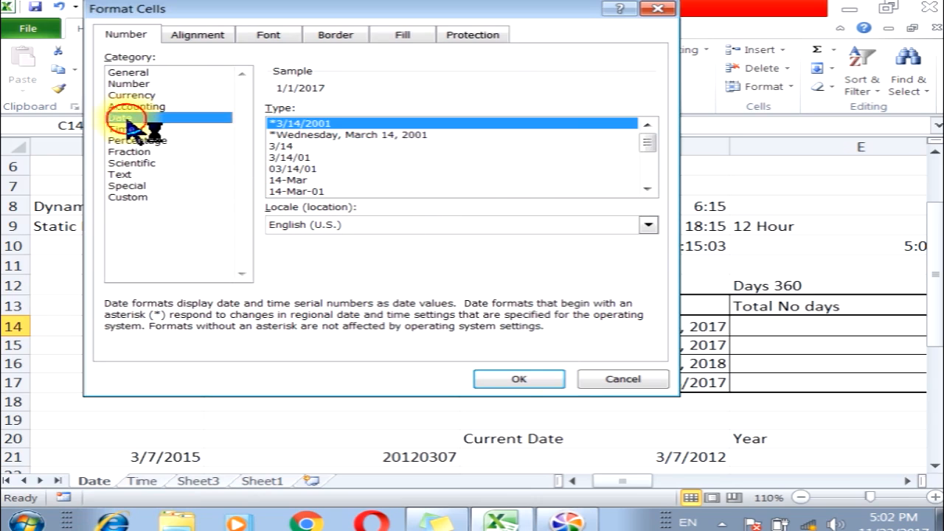
click(646, 189)
click(647, 189)
click(288, 146)
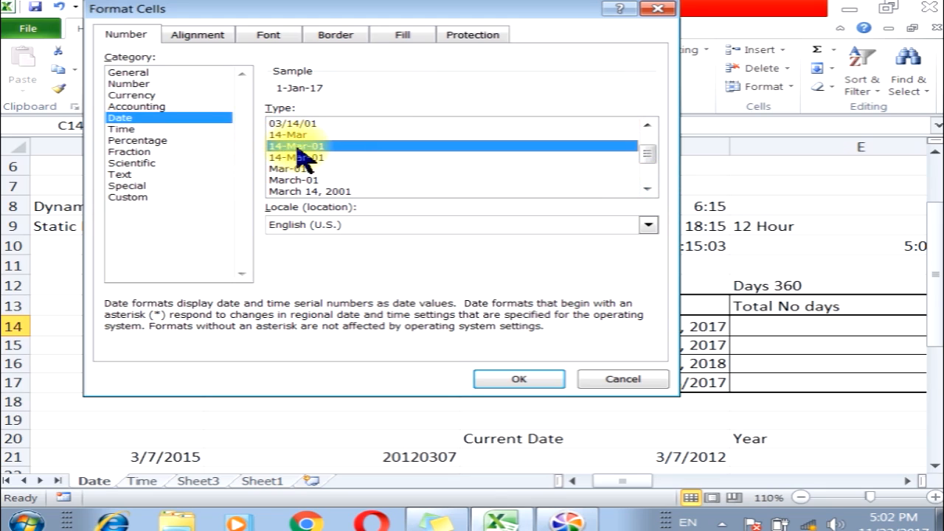
click(647, 189)
click(647, 189)
click(304, 157)
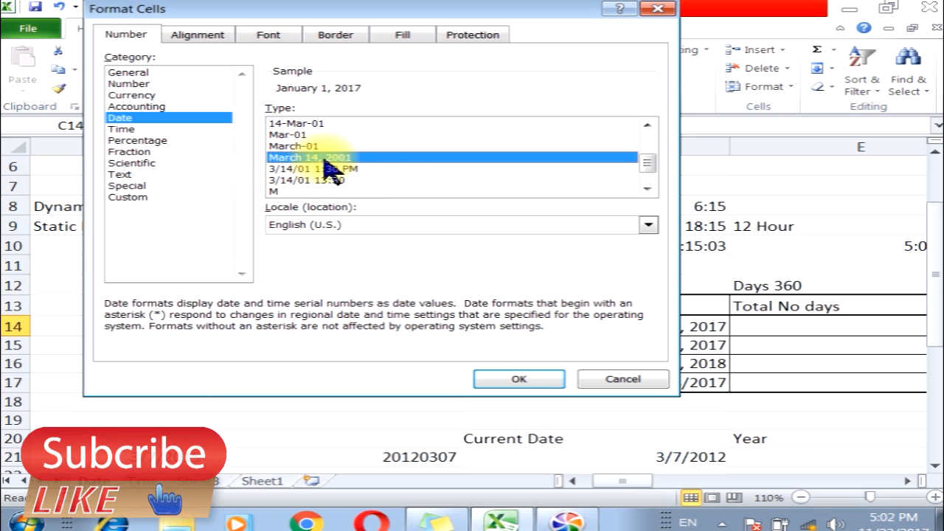
drag(331, 9, 687, 111)
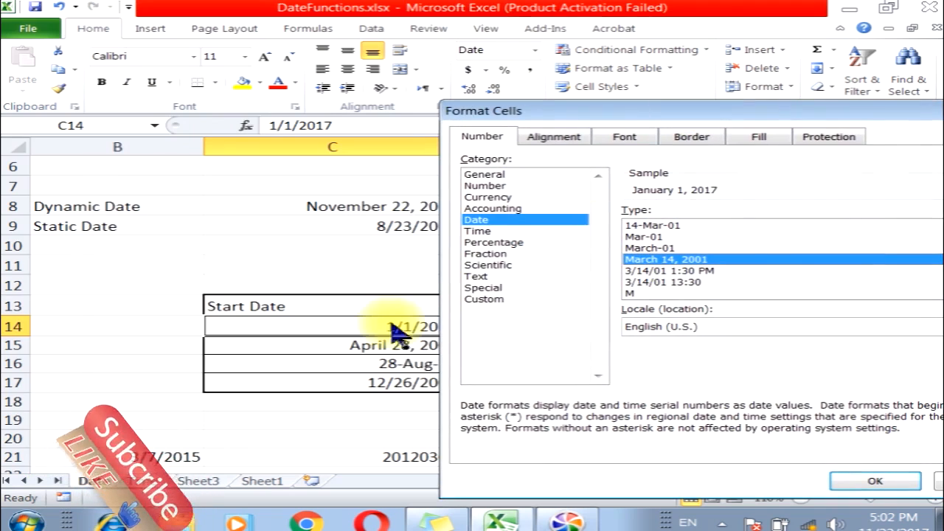
drag(618, 116, 253, 67)
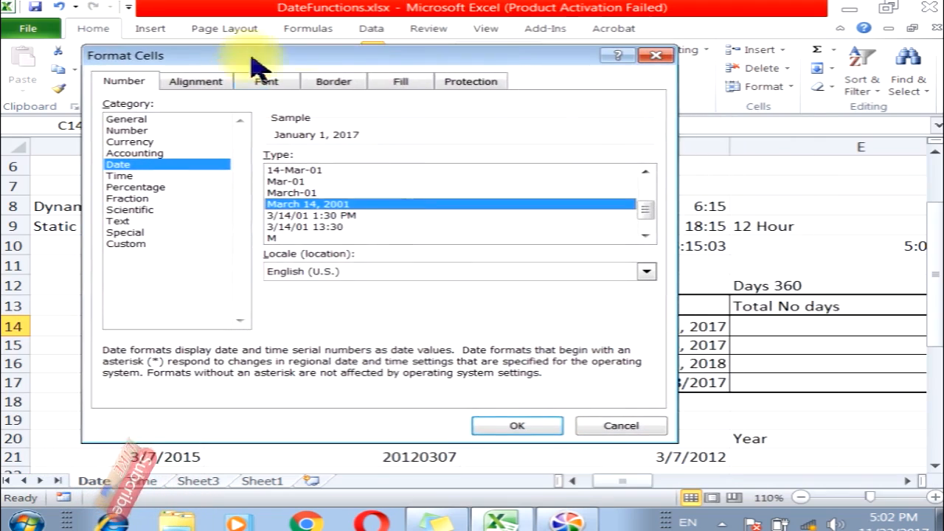
click(491, 426)
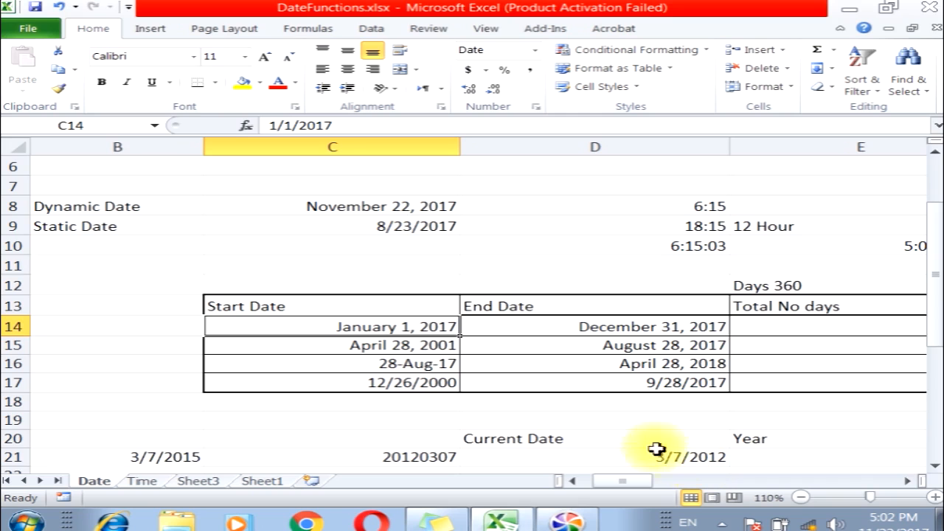
Step: Format all start dates in C14:C17 with the "14-Mar-2001" date type
drag(380, 337, 369, 382)
click(537, 49)
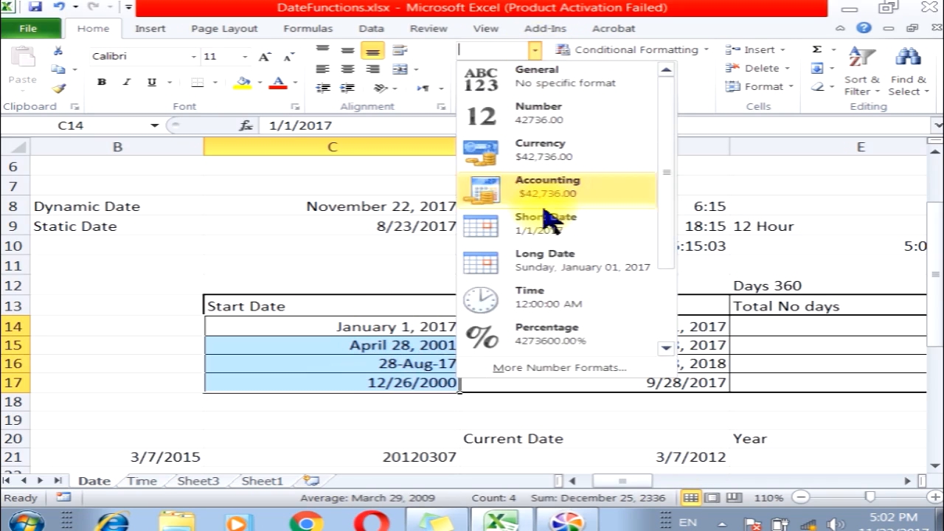
click(544, 365)
click(125, 165)
drag(649, 196, 653, 220)
click(302, 238)
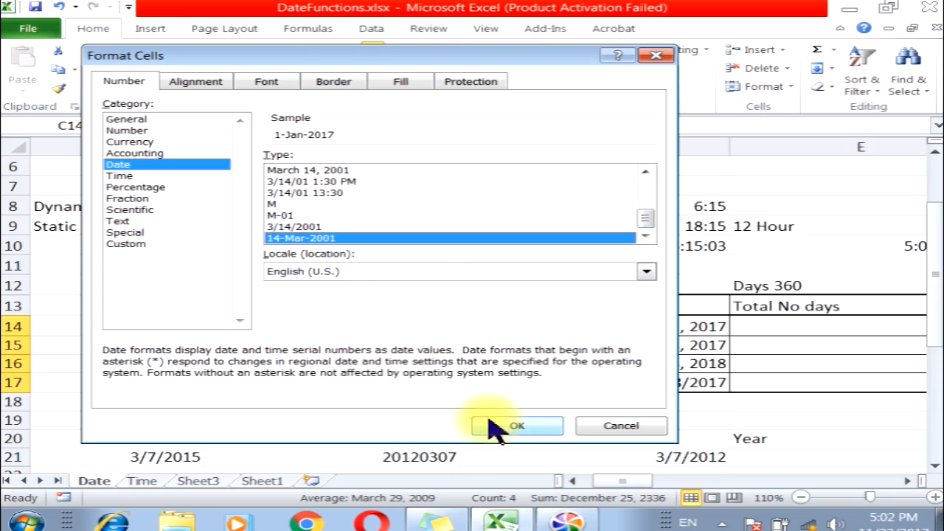
click(517, 426)
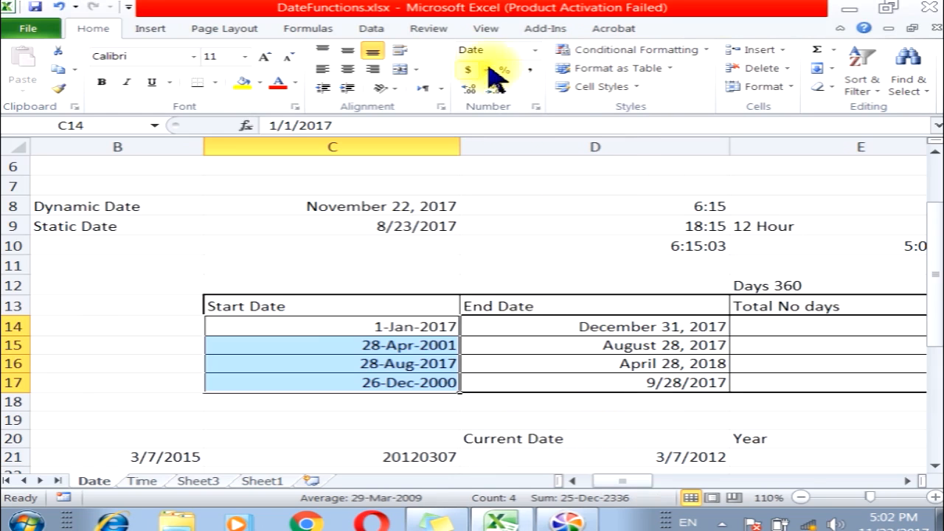
Step: Format the start dates in C14:C17 with the "March 14, 2001" date type
click(535, 49)
click(551, 360)
click(331, 193)
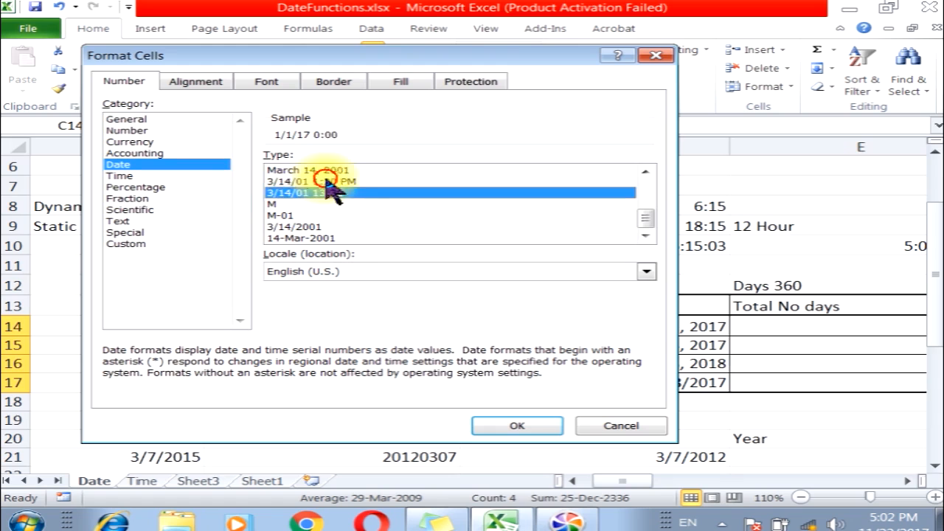
click(327, 171)
click(517, 426)
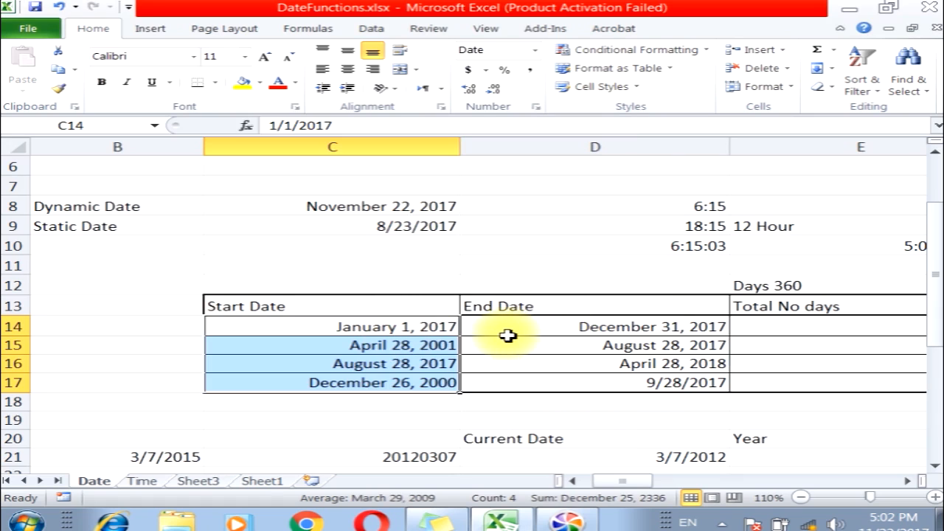
Step: Examine the start and end dates in row 14 and the Days 360 and Network Days columns beside them
click(415, 383)
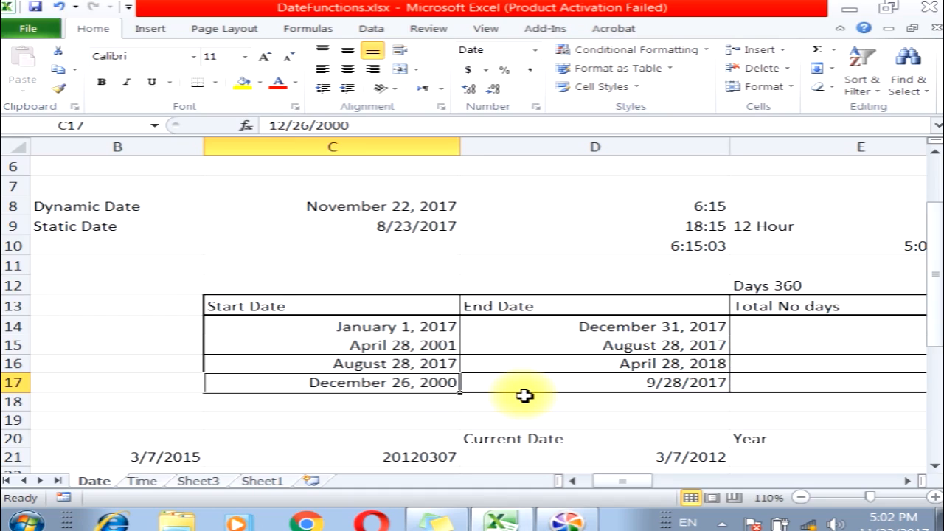
click(344, 330)
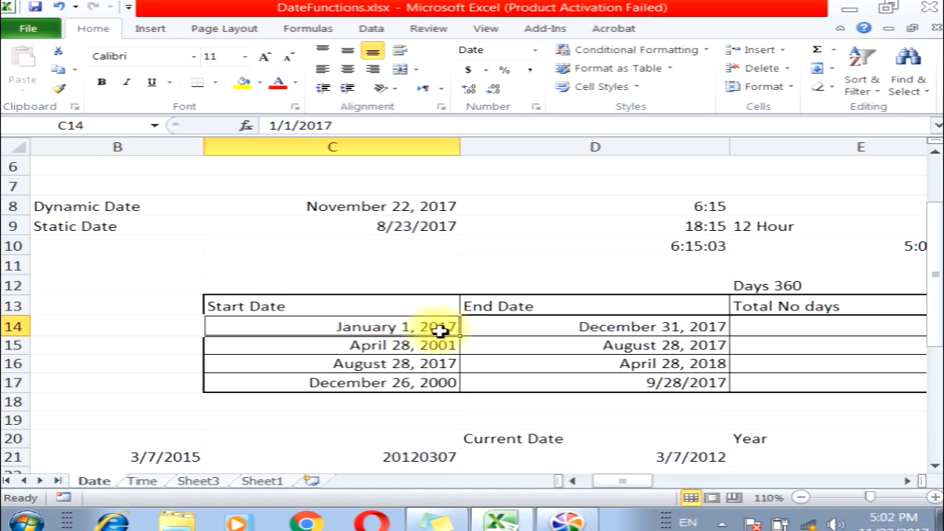
click(566, 329)
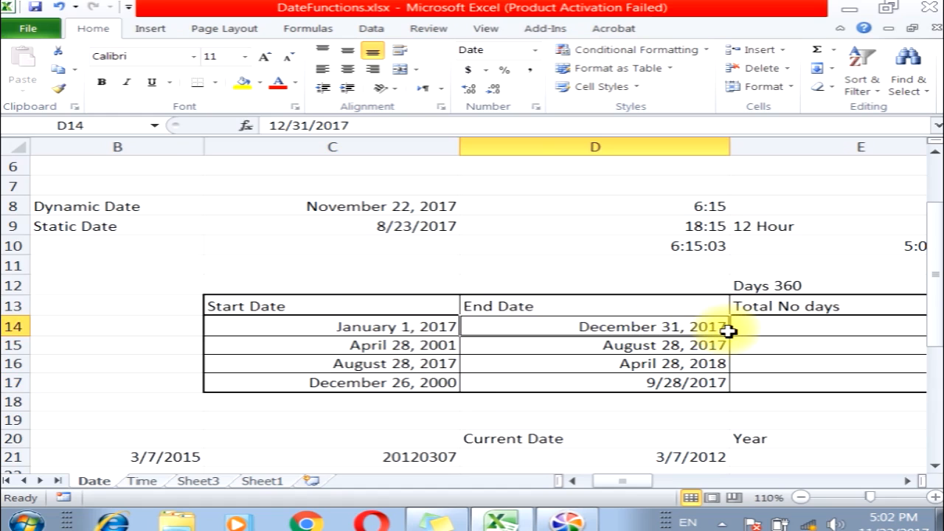
click(370, 329)
click(579, 329)
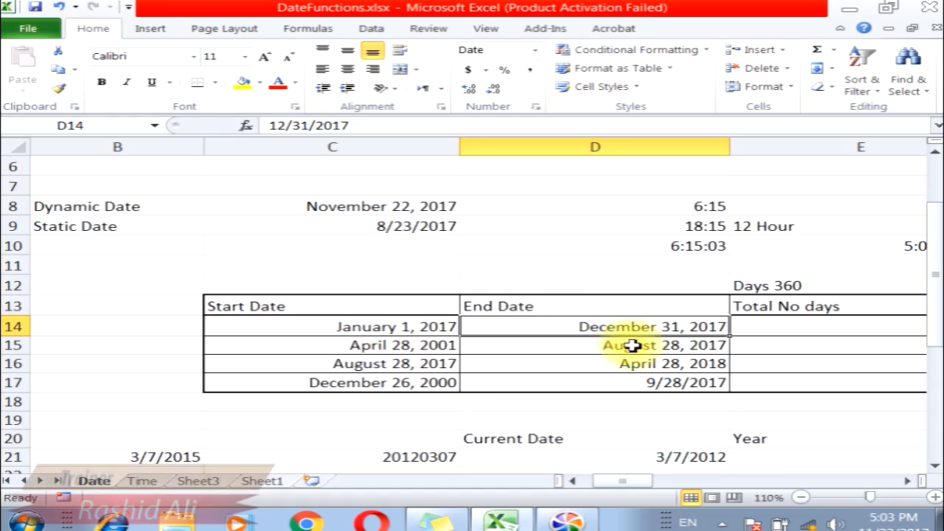
click(790, 325)
click(751, 288)
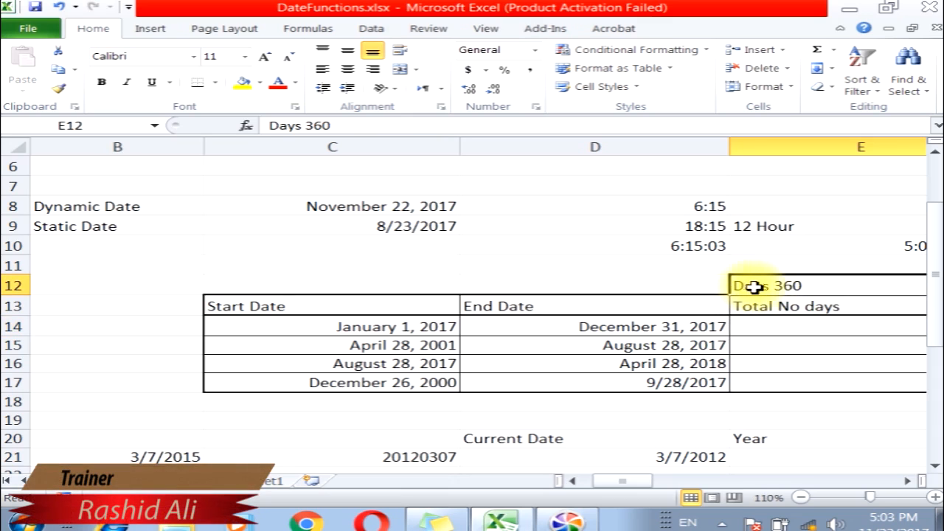
click(909, 480)
click(909, 481)
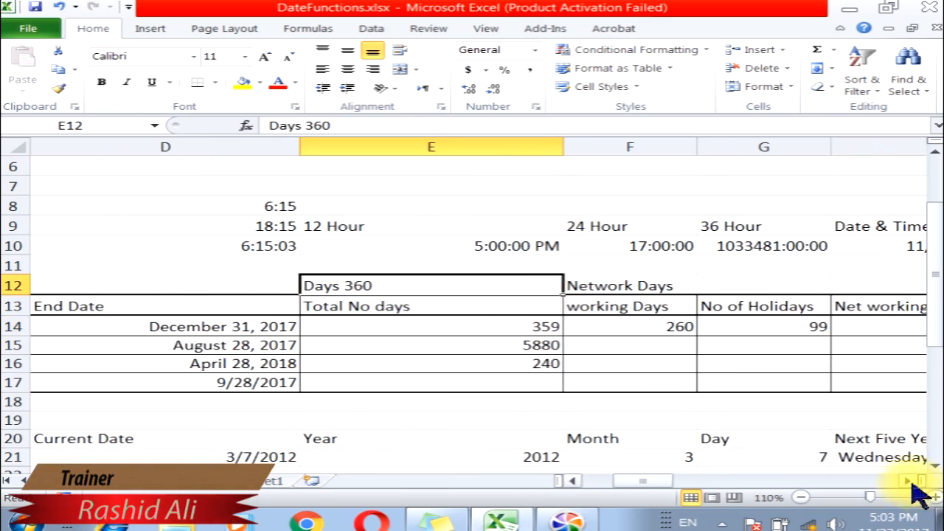
click(574, 481)
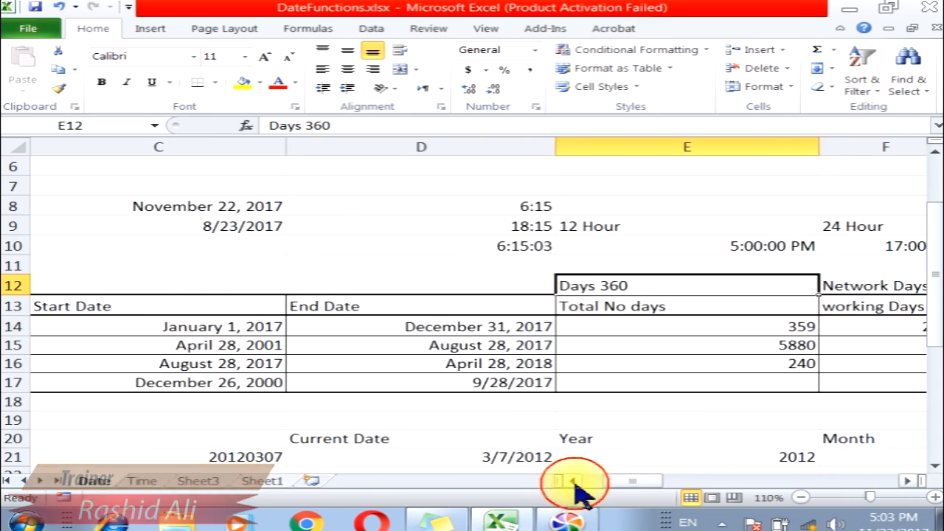
click(240, 329)
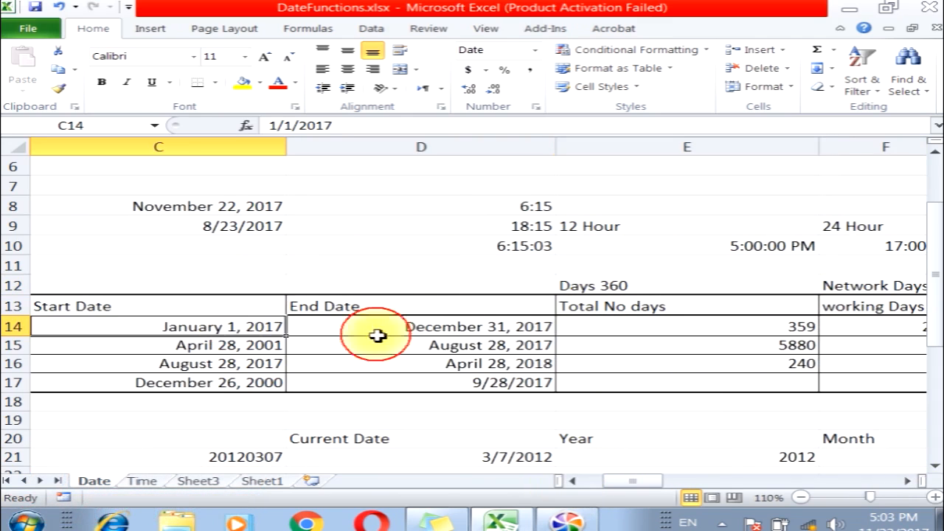
click(421, 326)
Step: Clear the existing Total No days results in E14:E17
click(647, 333)
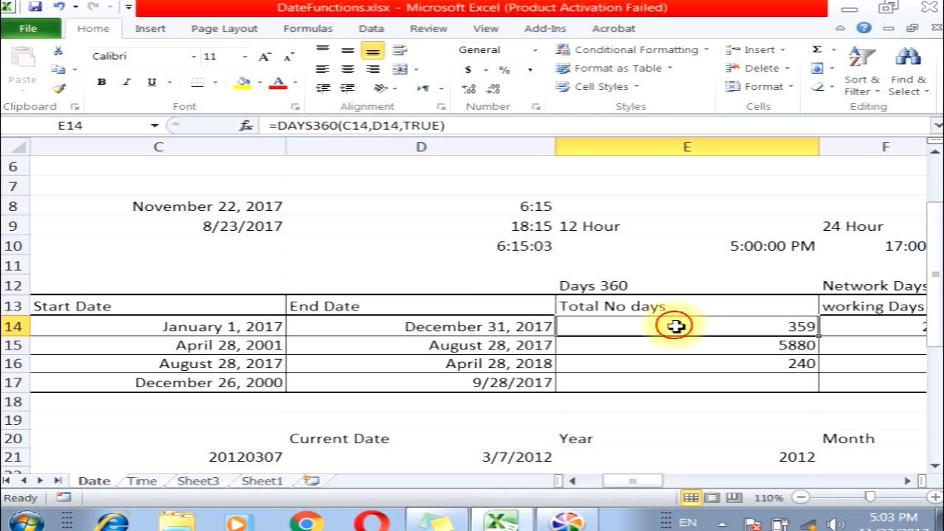
drag(676, 325, 673, 379)
key(Delete)
Step: Insert a DAYS360 function in E14 with C14 as start date, D14 as end date and TRUE as the method
click(650, 325)
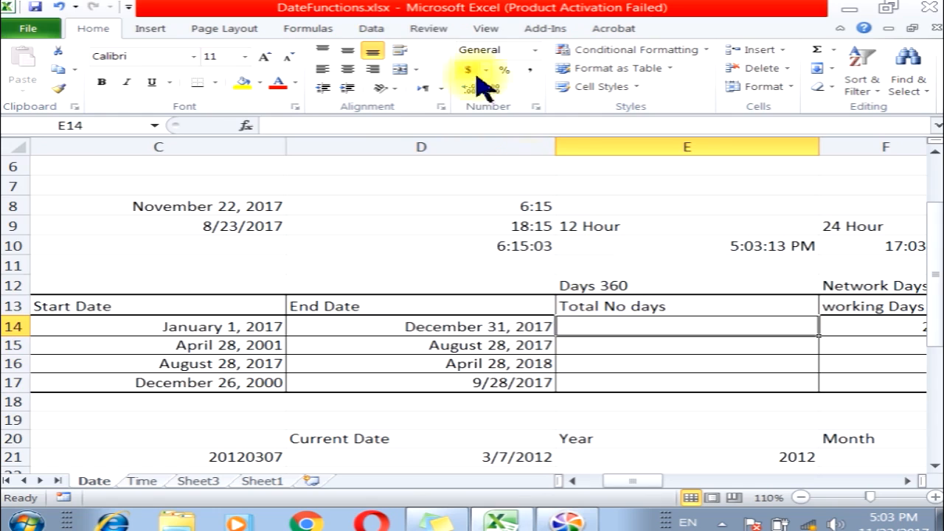
click(367, 26)
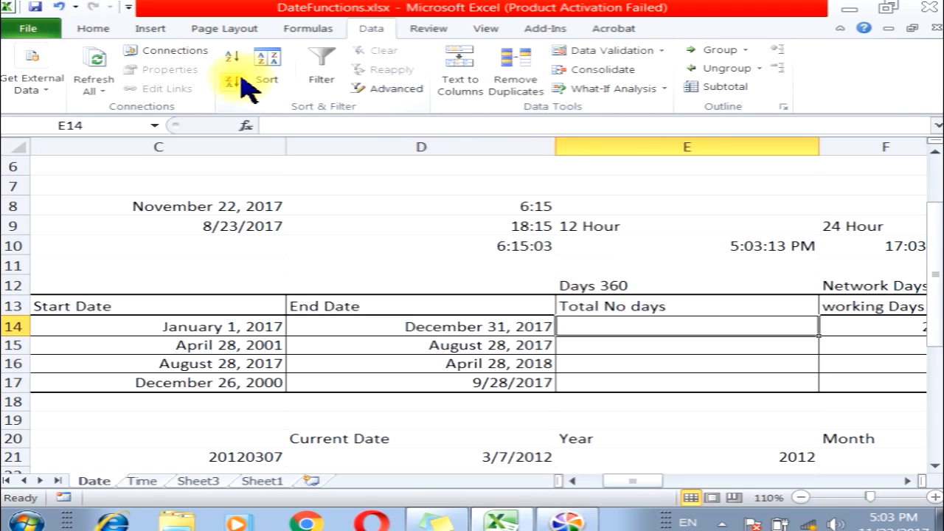
click(308, 27)
click(211, 90)
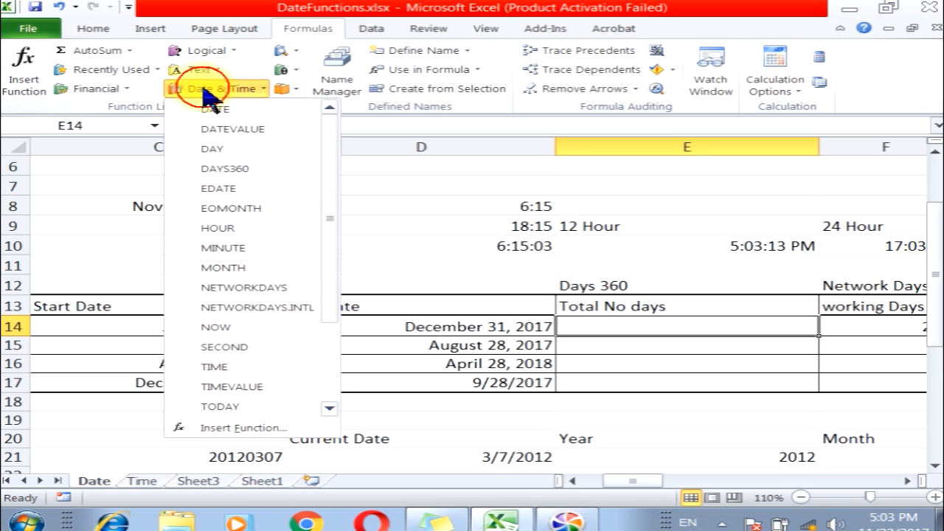
click(209, 179)
drag(432, 136, 568, 42)
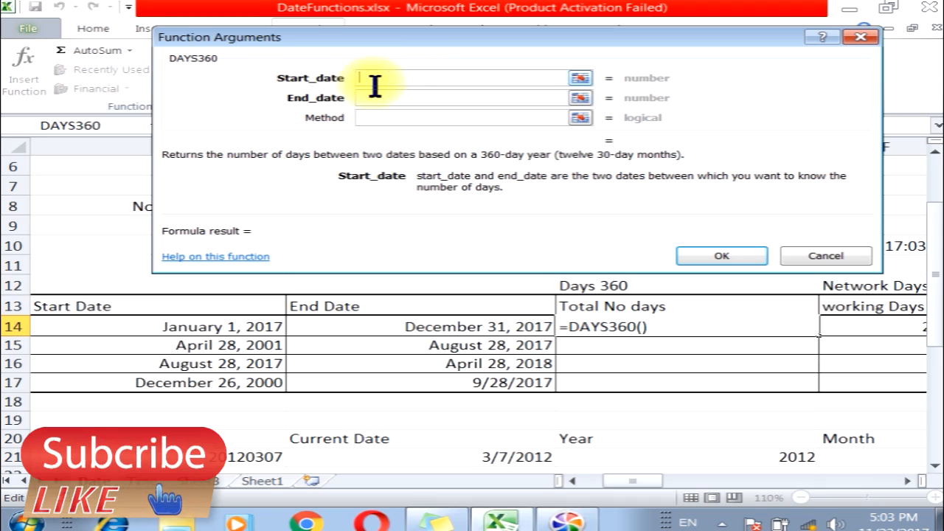
click(406, 103)
click(432, 329)
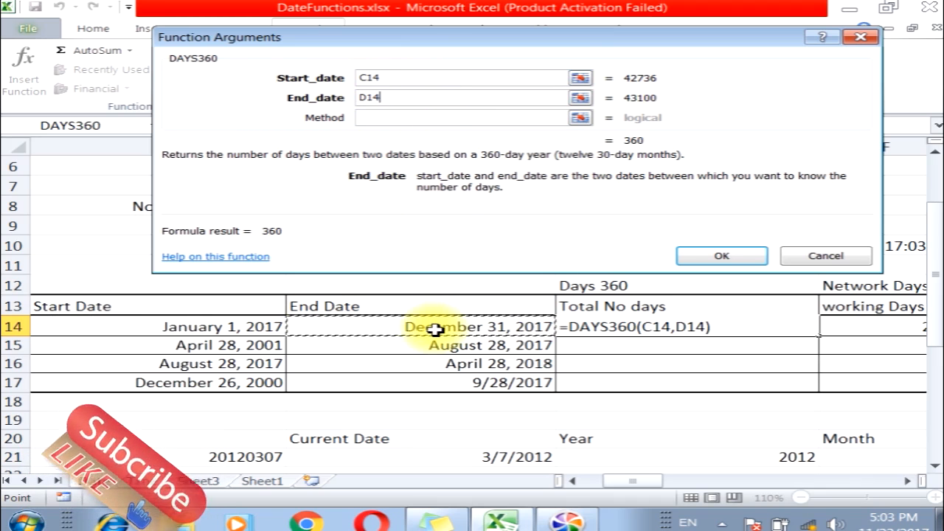
click(398, 118)
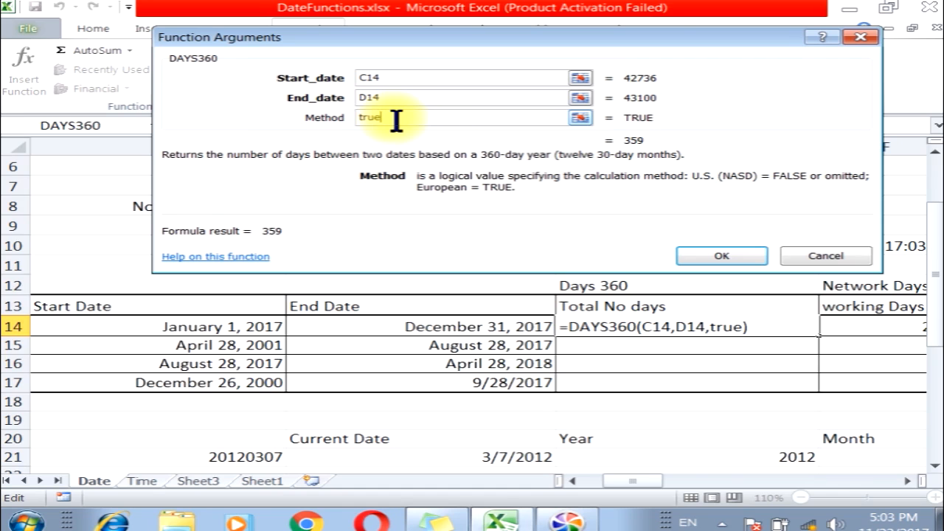
click(709, 254)
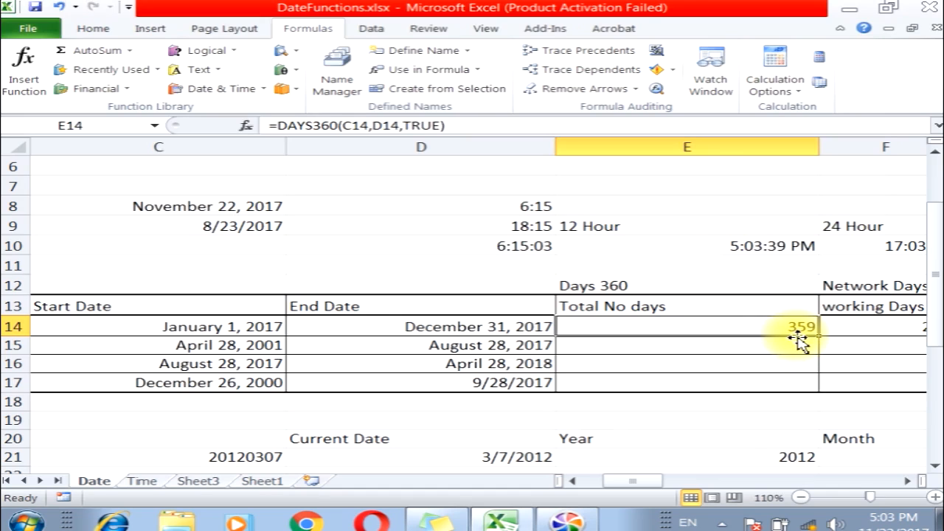
Step: Insert a DAYS360 function in E15 with C15 as start date, D15 as end date and TRUE as the method
click(225, 351)
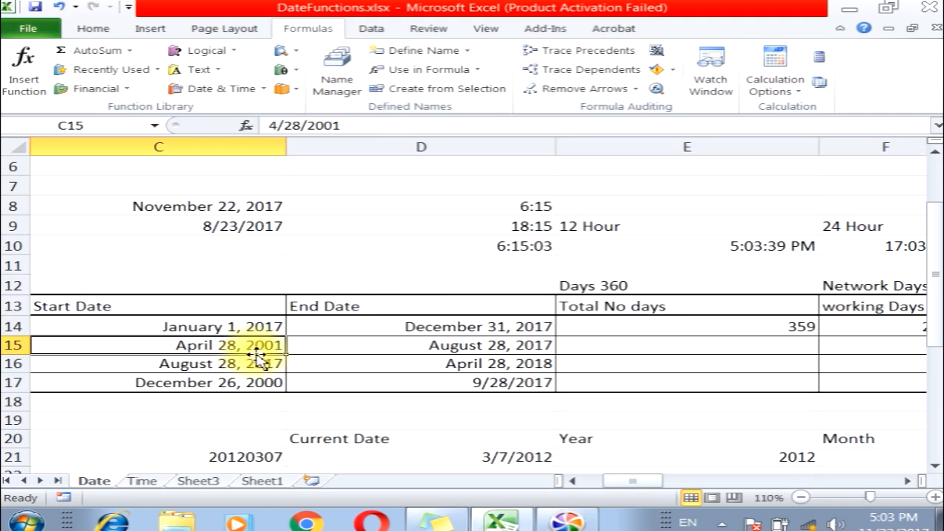
click(395, 347)
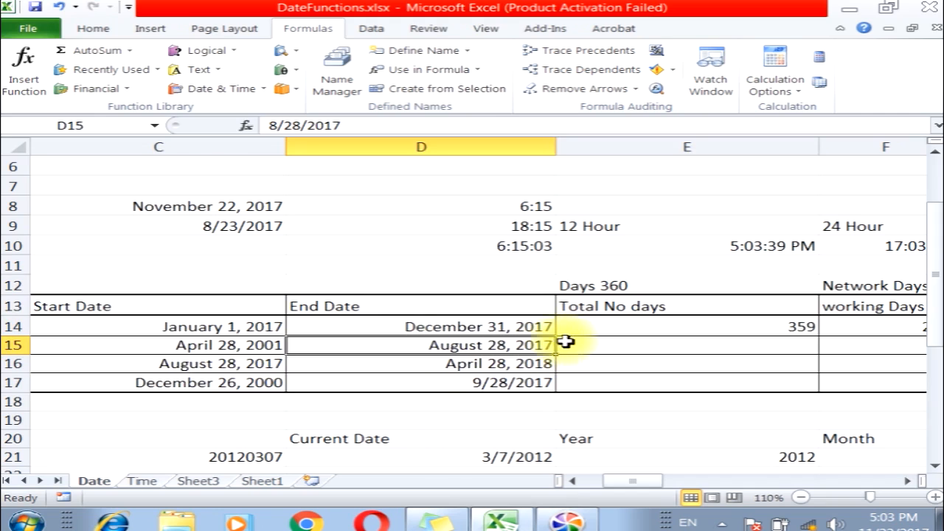
click(628, 346)
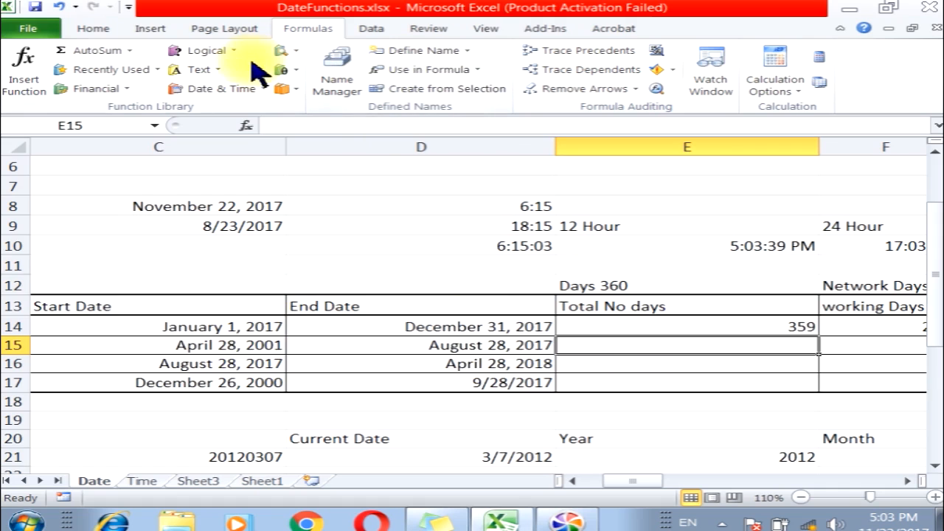
click(221, 88)
click(225, 169)
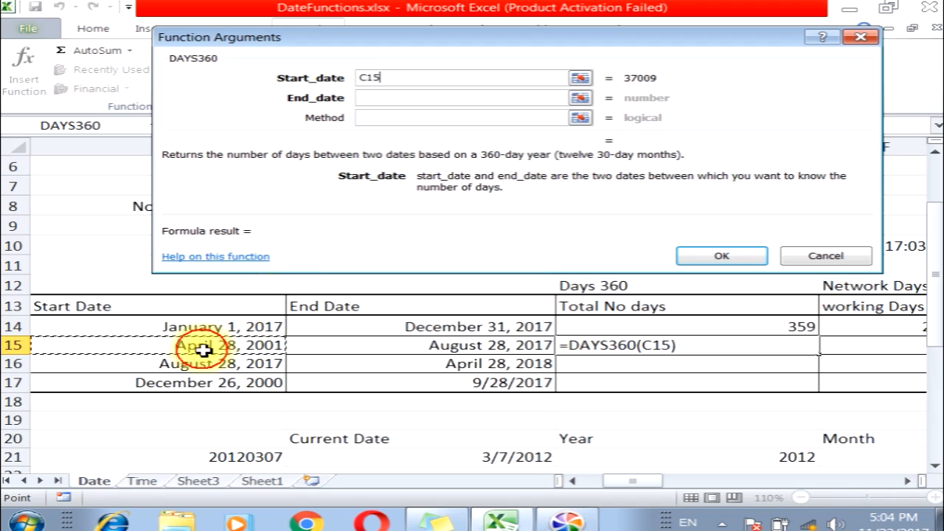
click(381, 98)
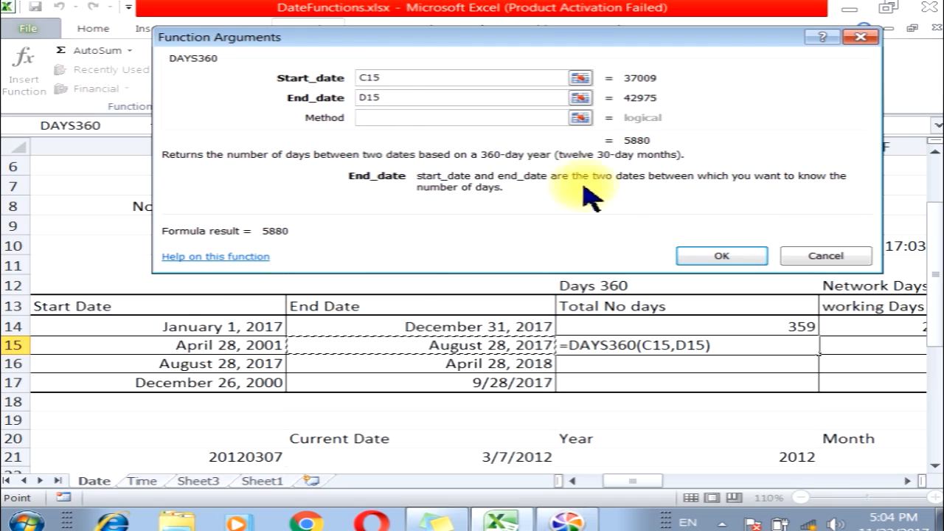
click(450, 118)
text(true)
click(705, 256)
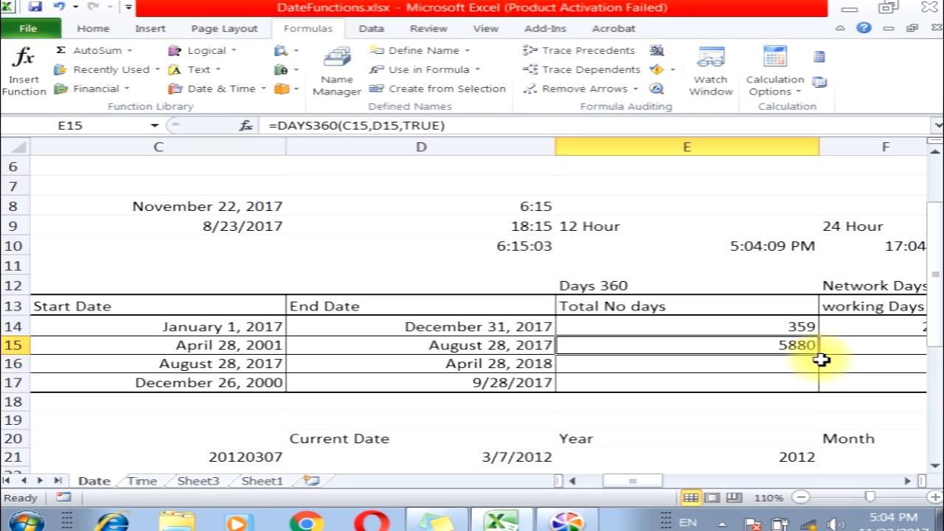
Step: Fill the DAYS360 formula from E14 down through E17
click(769, 326)
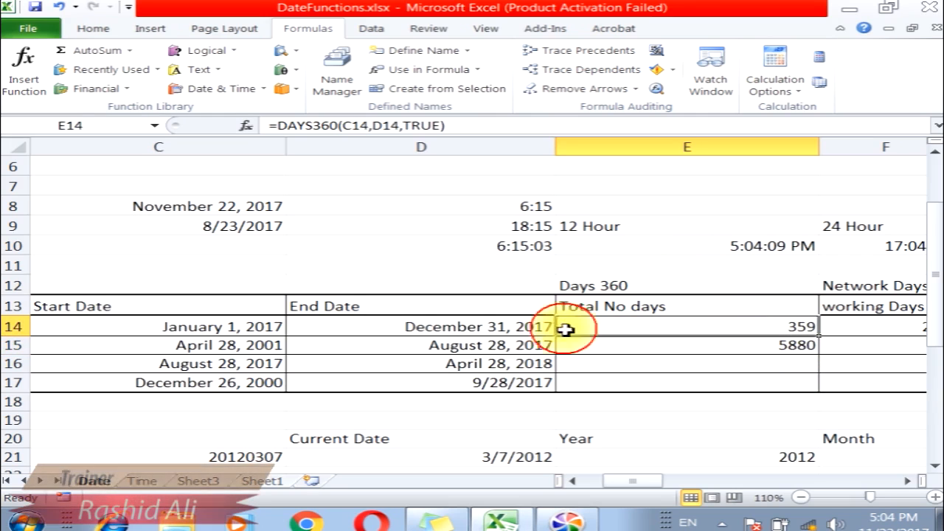
drag(821, 336, 812, 388)
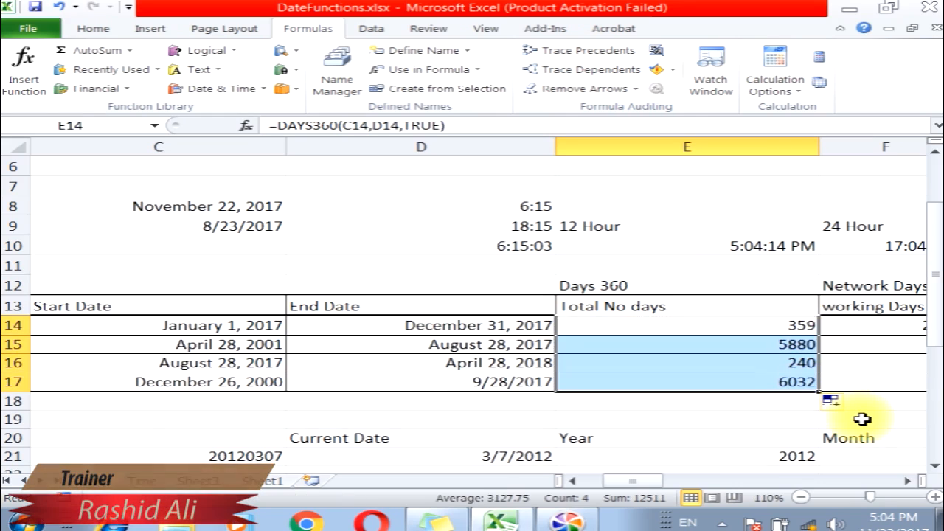
Step: Clear the existing working Days, No of Holidays and Net working Days values in rows 14 to 17
click(908, 481)
click(911, 483)
drag(377, 327, 528, 388)
key(Delete)
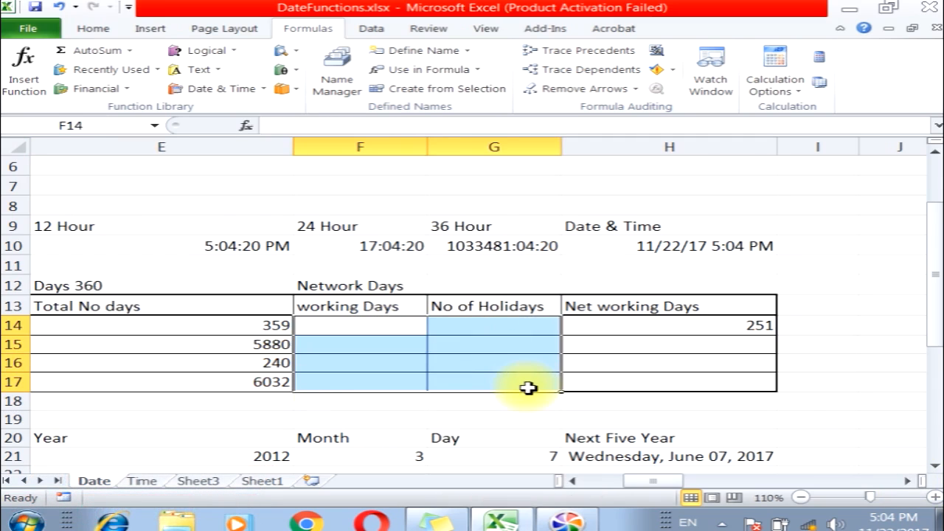
click(599, 334)
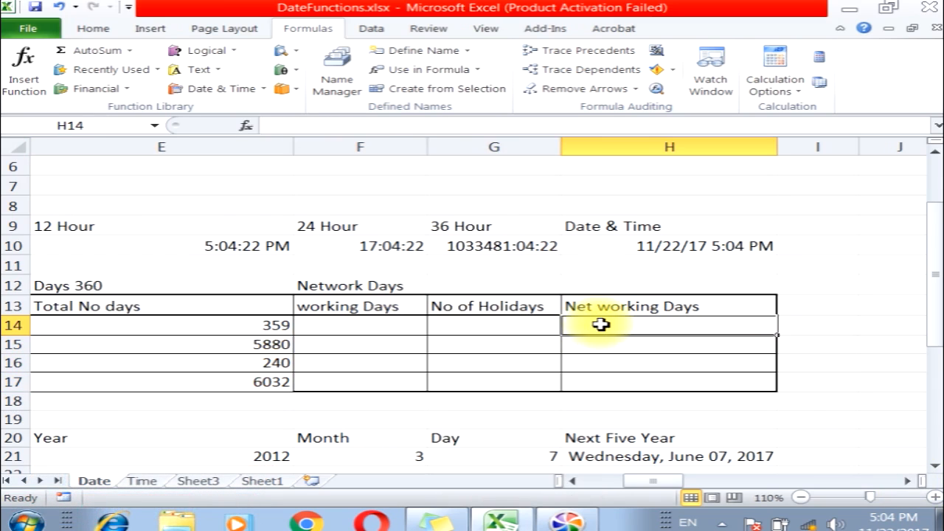
click(601, 346)
click(606, 380)
Step: Narrow the Total No days column E so more of the neighbouring columns fits beside the dates
click(362, 326)
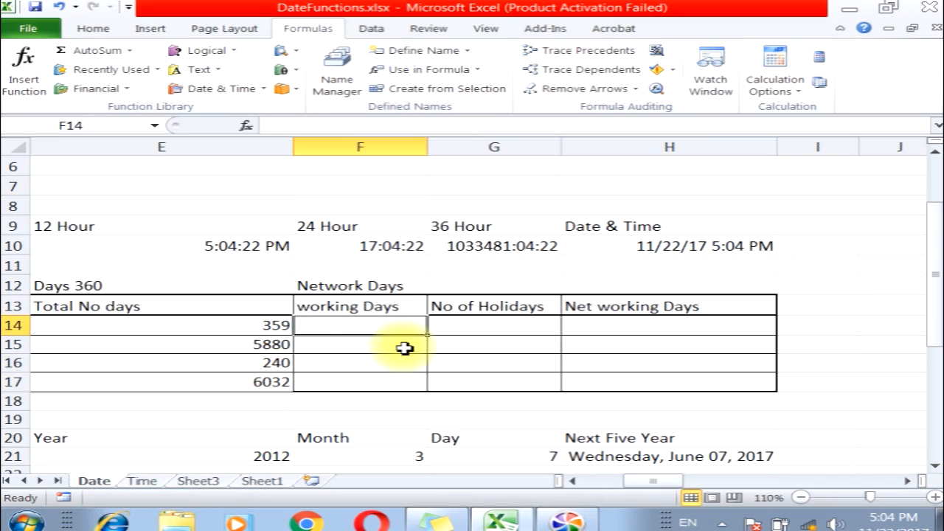
drag(642, 484, 623, 485)
click(356, 330)
click(858, 330)
drag(818, 146, 754, 153)
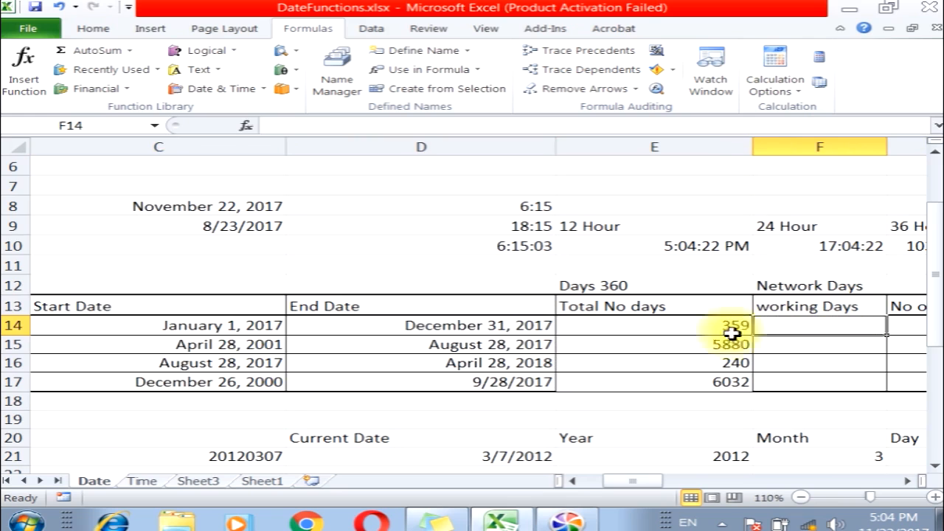
Step: Examine the start date, end date and total days in row 14 and the Network Days heading in F12
click(194, 327)
click(426, 327)
click(802, 334)
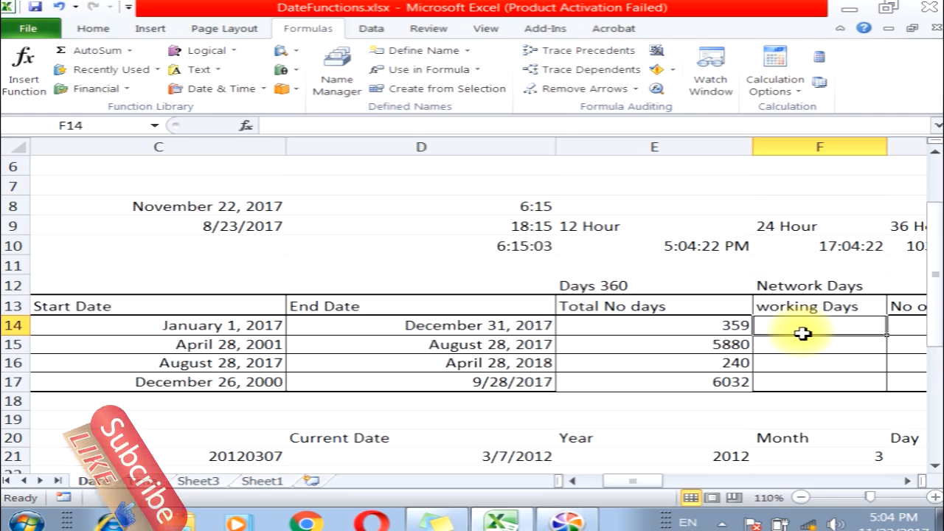
click(642, 325)
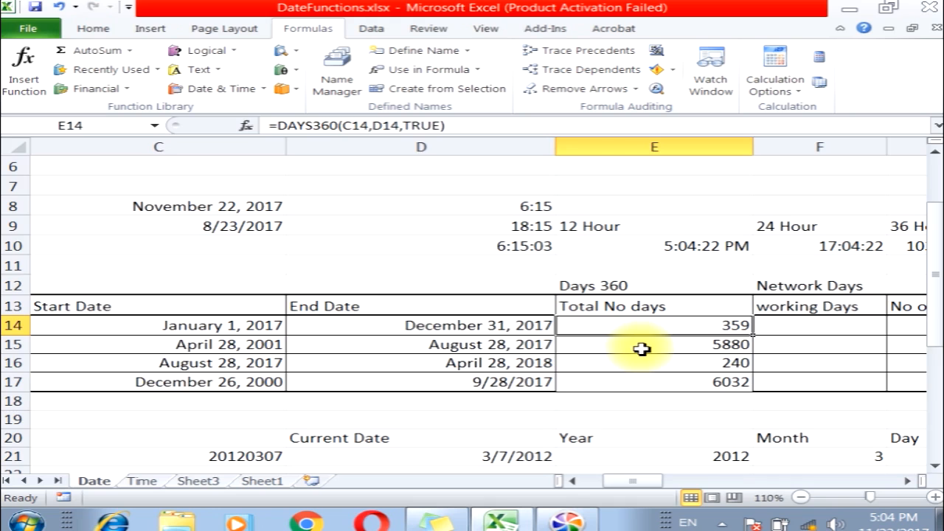
click(818, 327)
click(794, 285)
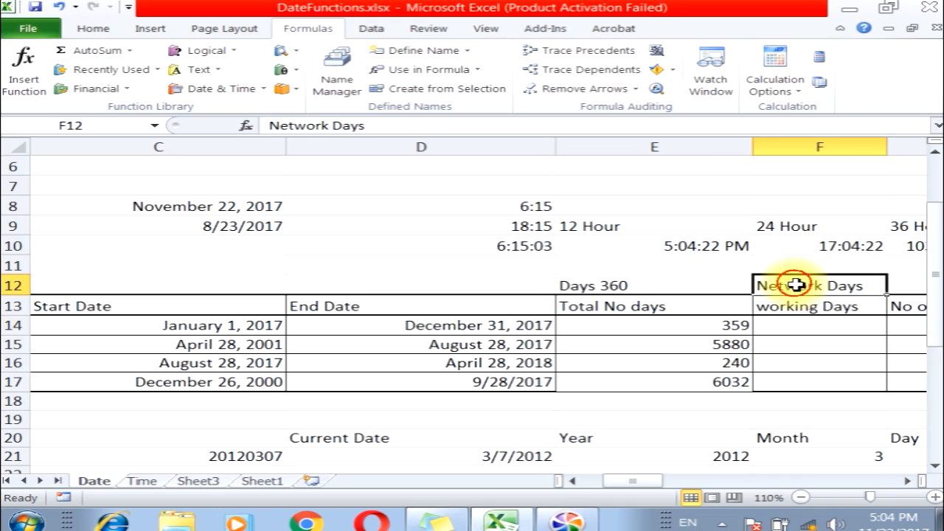
Step: Insert a NETWORKDAYS function in F14 with C14 as start date and D14 as end date, leaving the holidays empty
click(801, 326)
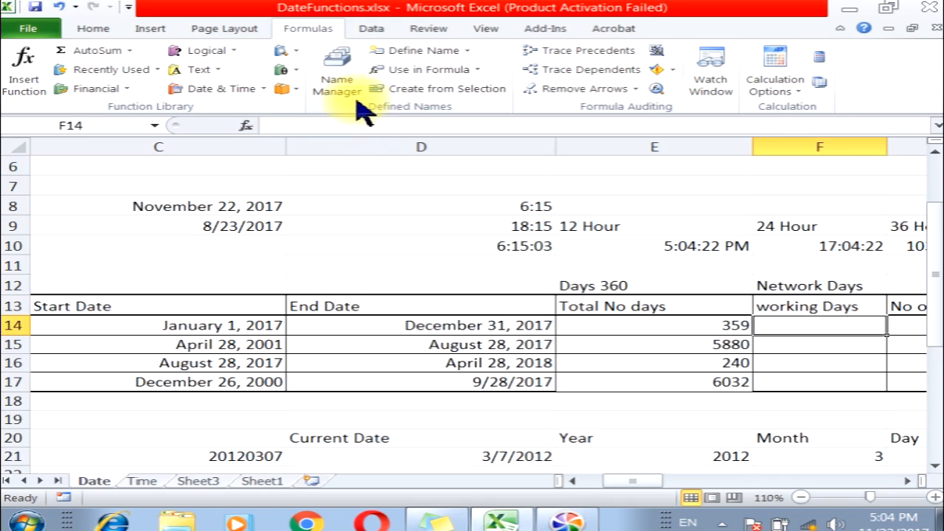
click(217, 88)
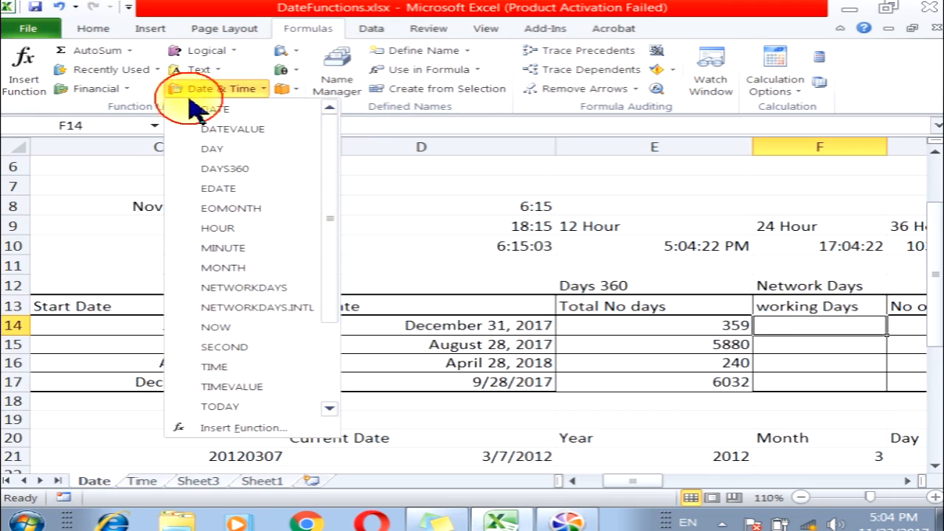
scroll(240, 413, down, 2)
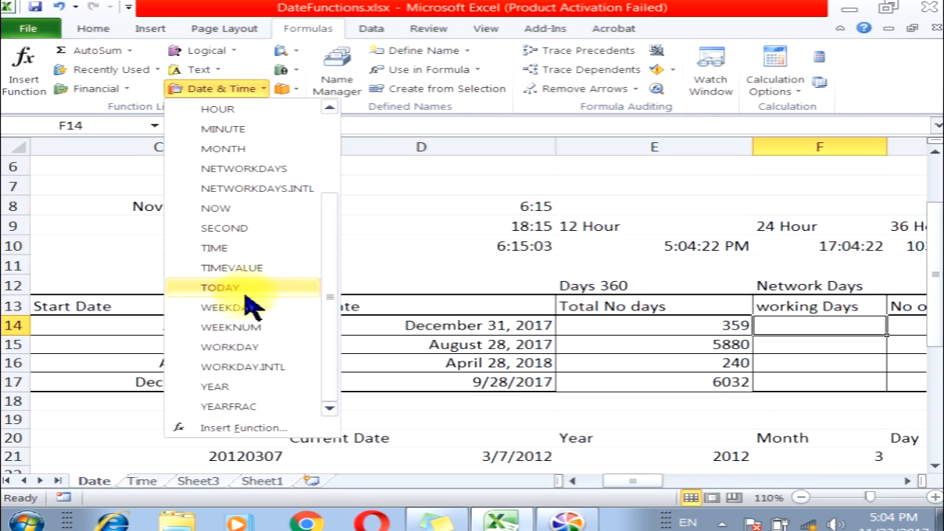
click(243, 169)
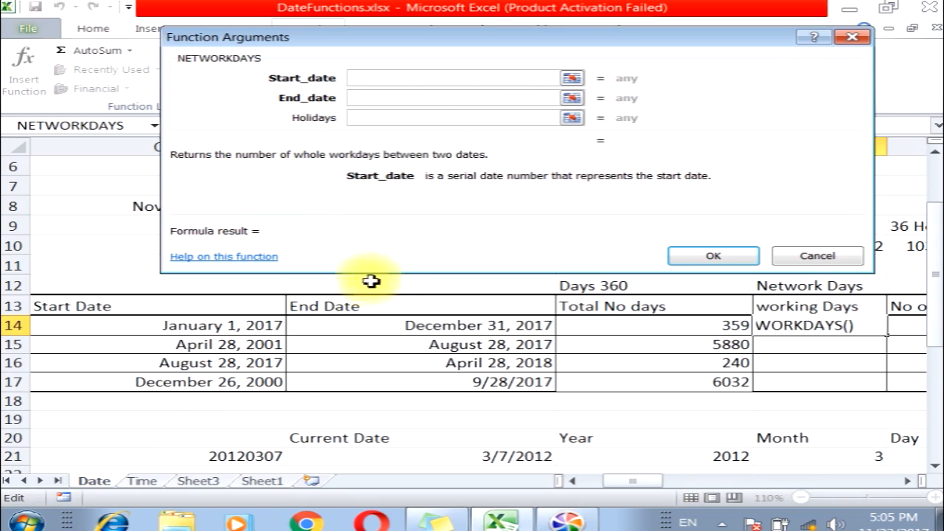
click(224, 325)
click(377, 96)
click(386, 327)
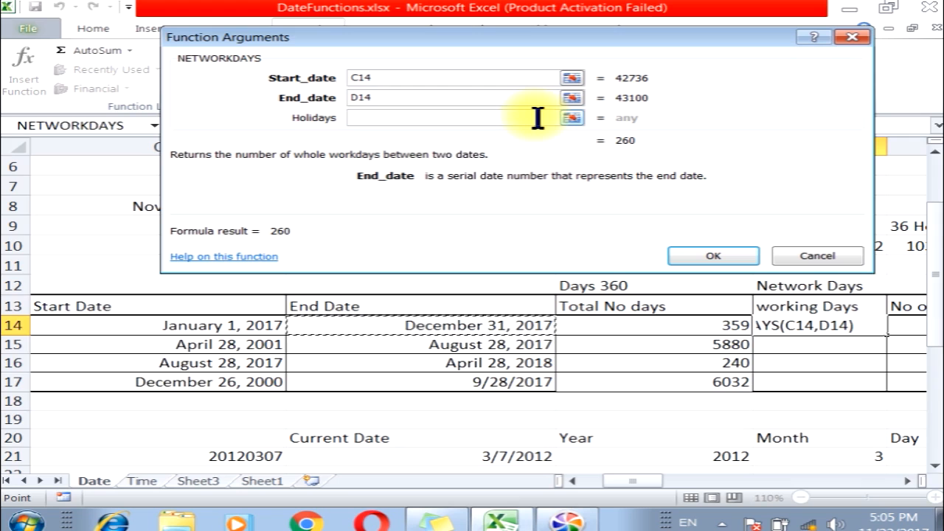
click(716, 256)
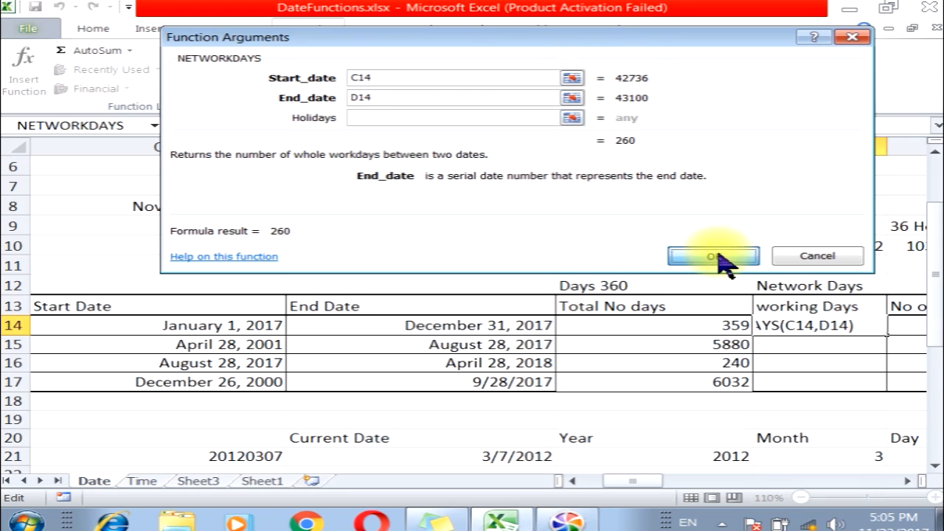
Step: Compare the total and working days in row 14, and fill the NETWORKDAYS formula from F14 down through F17
click(605, 326)
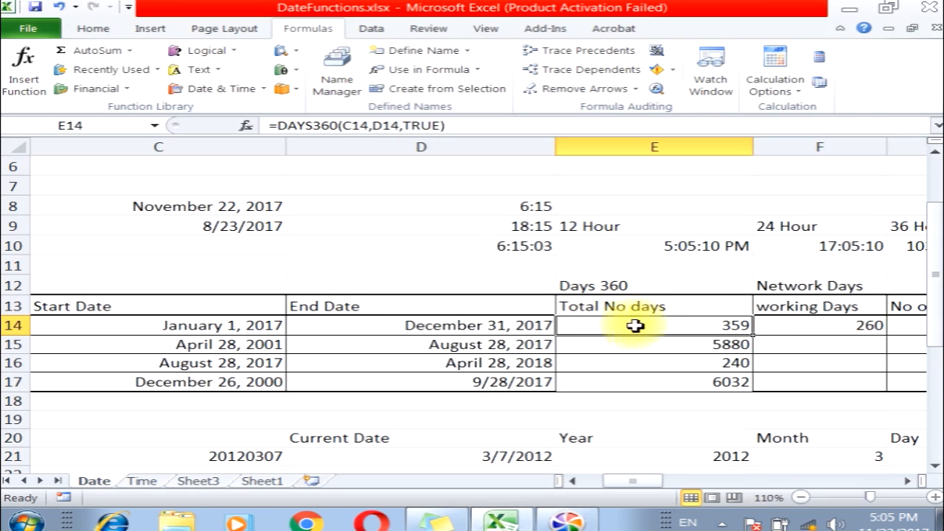
click(822, 327)
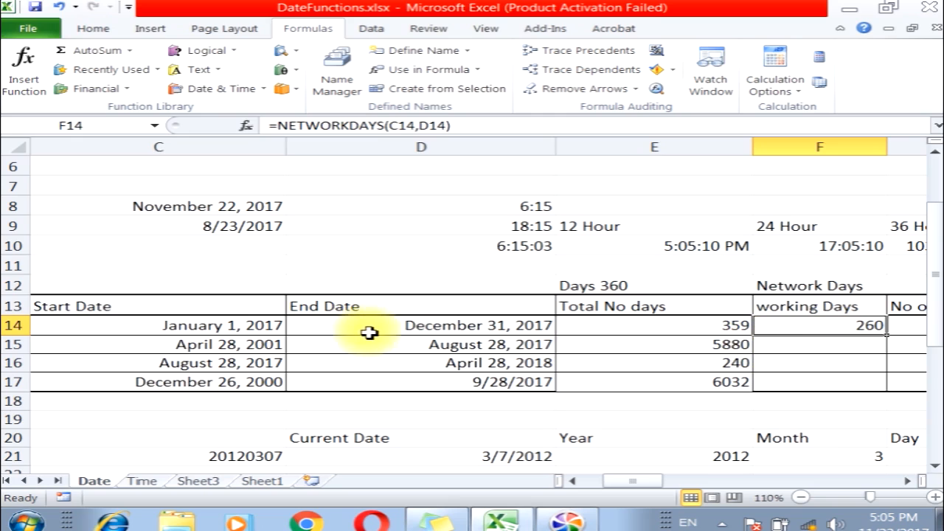
click(656, 327)
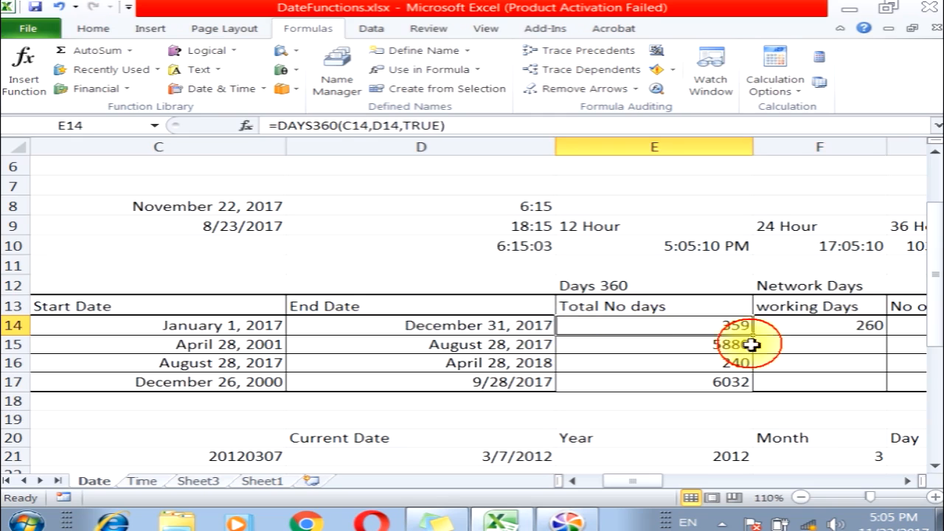
click(805, 327)
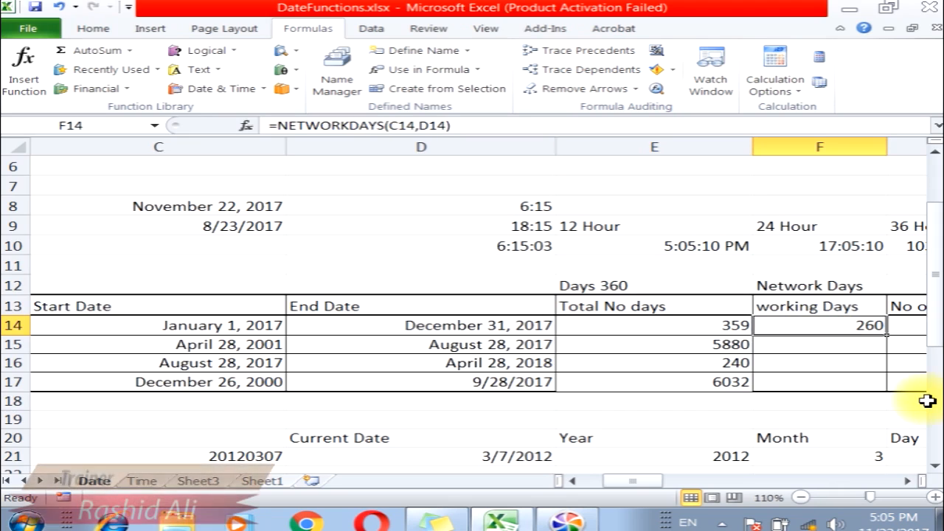
double_click(889, 339)
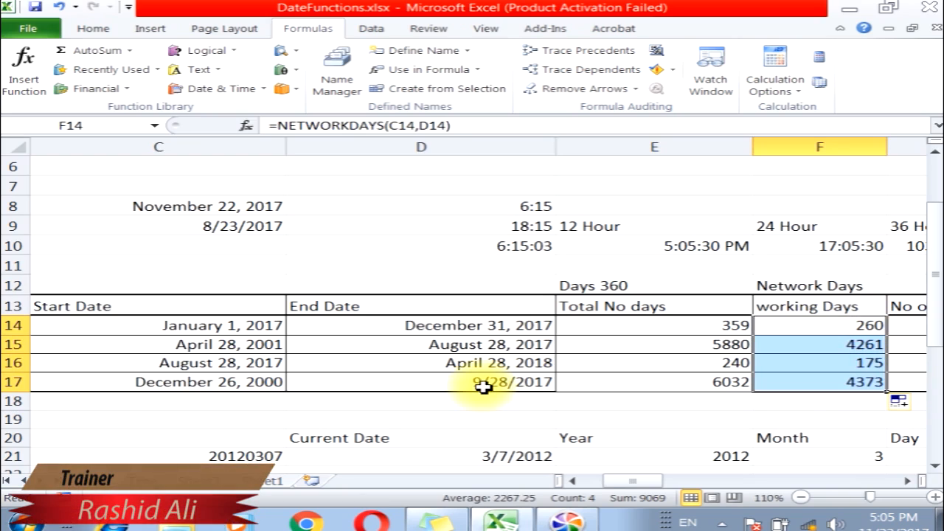
Step: Examine the Total No days, working Days and No of Holidays cells in row 14
click(908, 481)
click(908, 481)
click(443, 326)
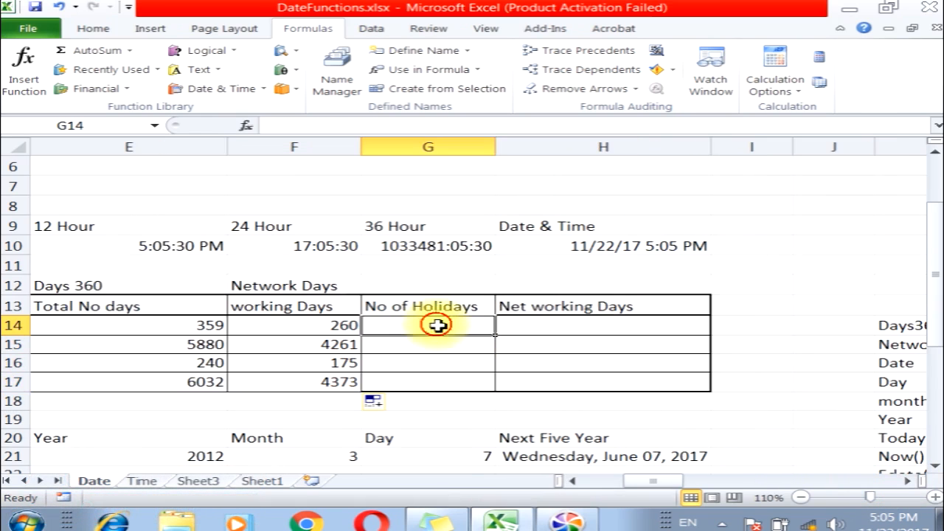
click(163, 327)
click(369, 327)
click(327, 327)
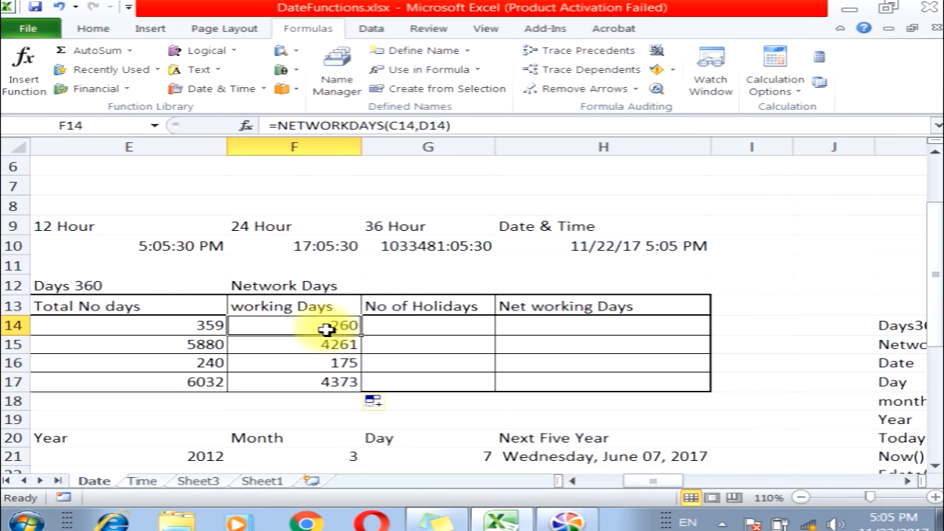
Step: Enter the formula =SUM(E14-F14) in G14 to subtract the working days from the total days
click(182, 328)
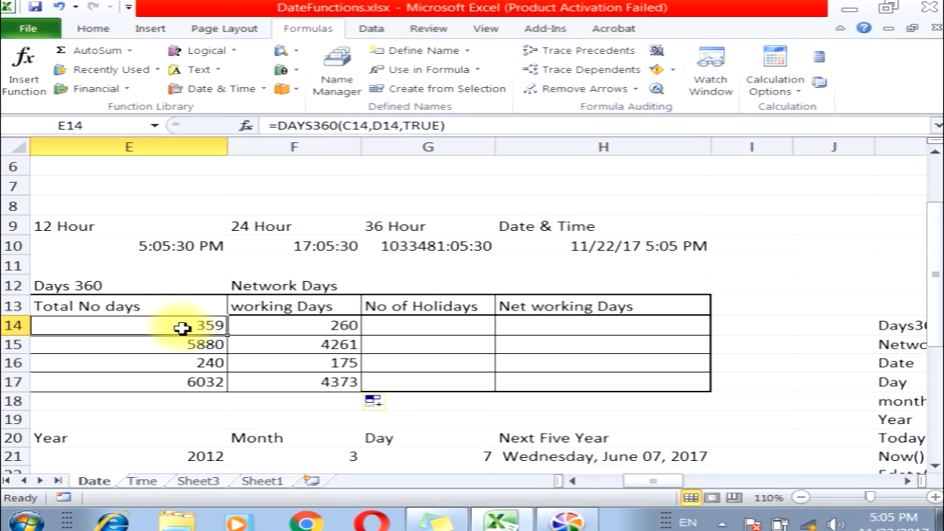
click(394, 330)
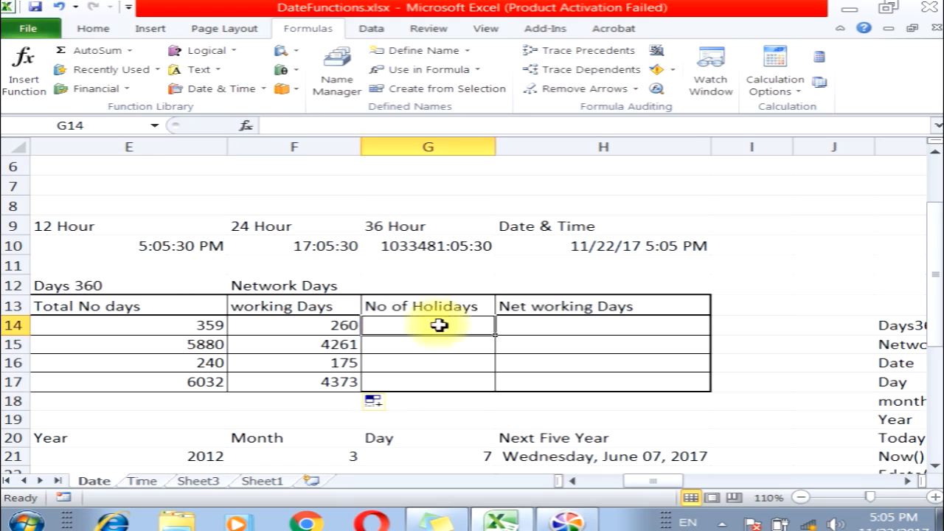
click(83, 53)
click(177, 325)
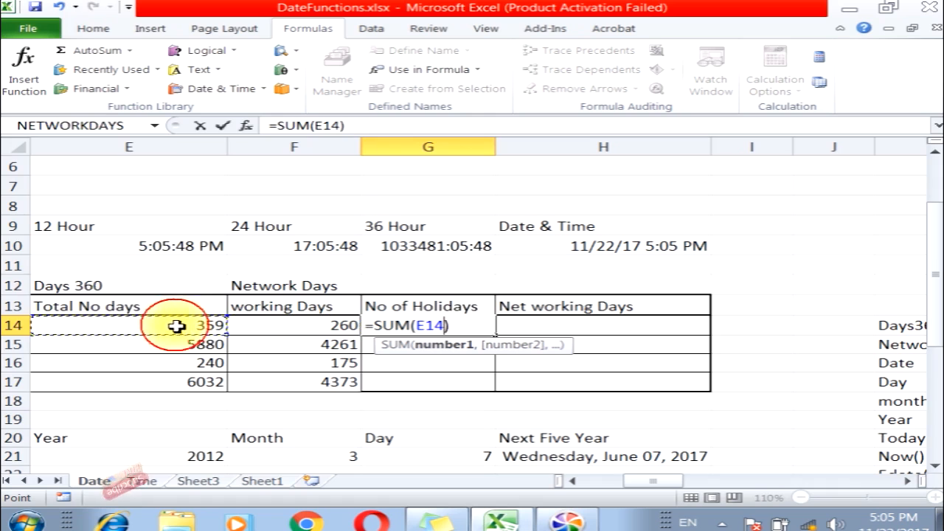
text(-)
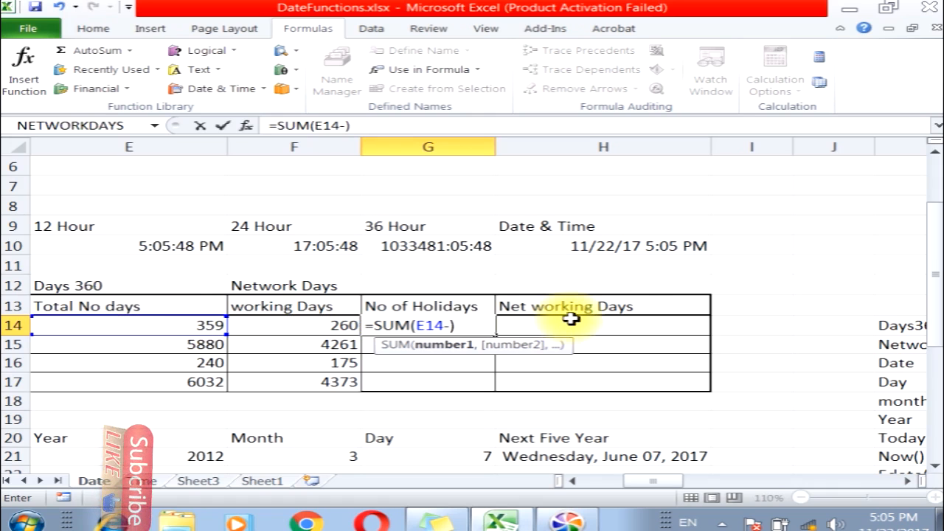
click(243, 326)
key(Return)
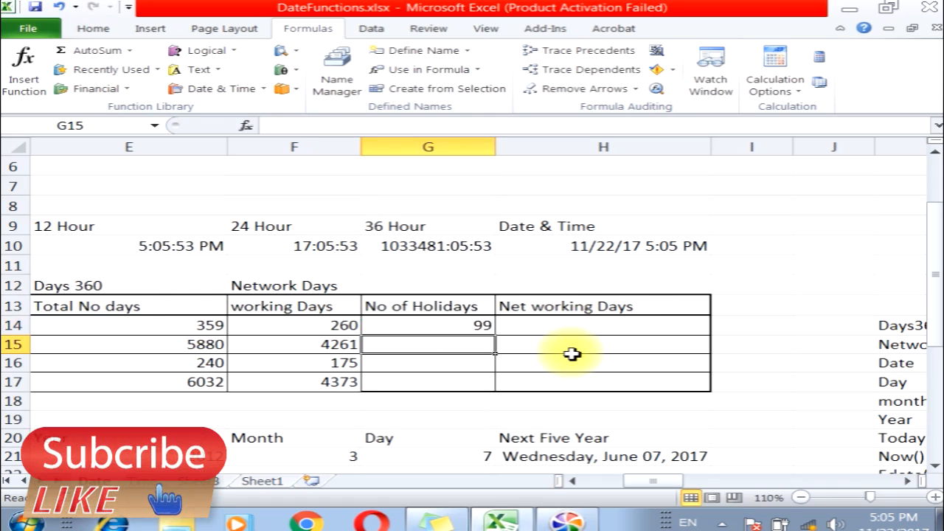
Step: Fill the No of Holidays formula from G14 down through G17, and compare it with the total and working days columns
click(421, 326)
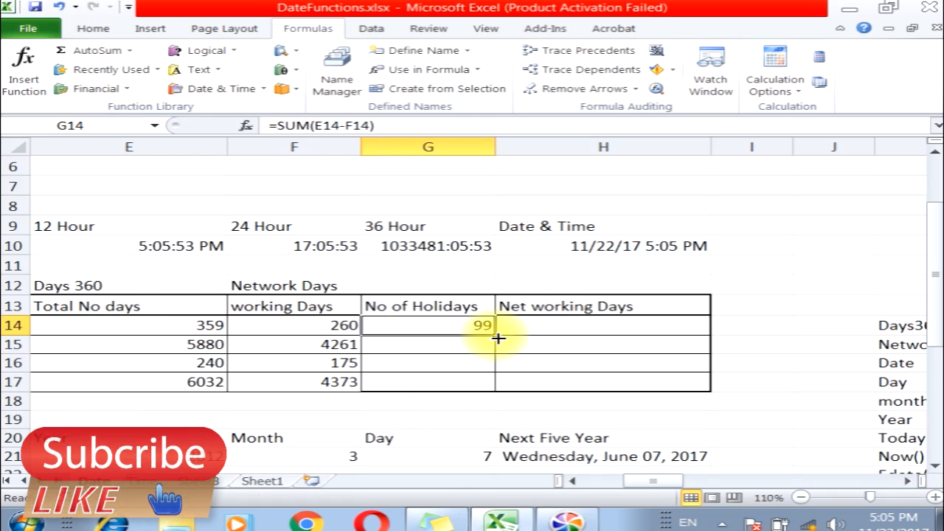
drag(494, 336, 491, 380)
drag(201, 329, 288, 375)
drag(313, 325, 324, 380)
drag(441, 332, 447, 376)
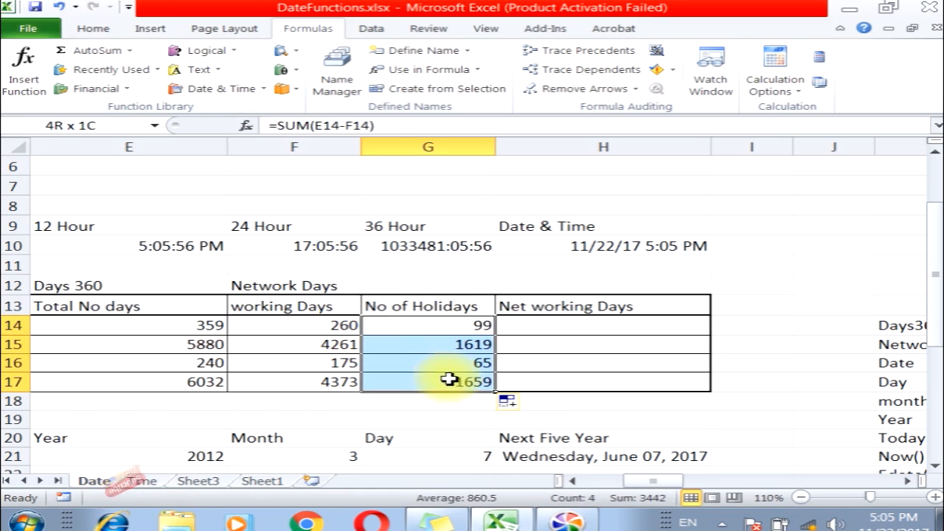
drag(211, 330, 211, 380)
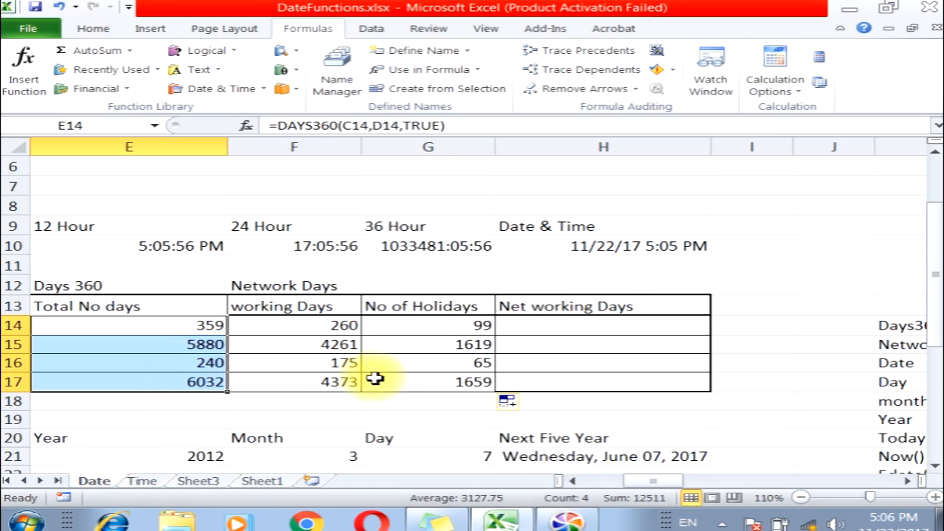
Step: Examine the empty Net working Days cell, the dates and working days in row 14, and the function list in column K
click(618, 327)
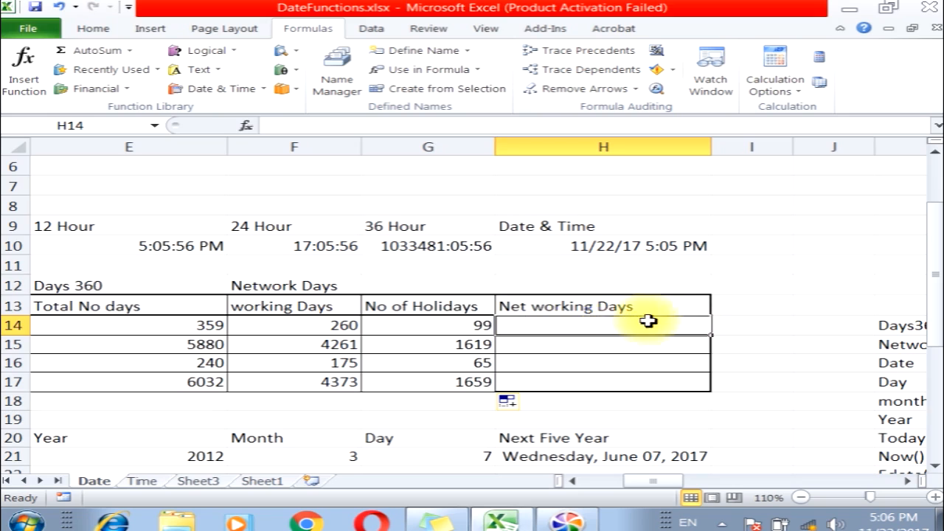
drag(657, 481, 629, 481)
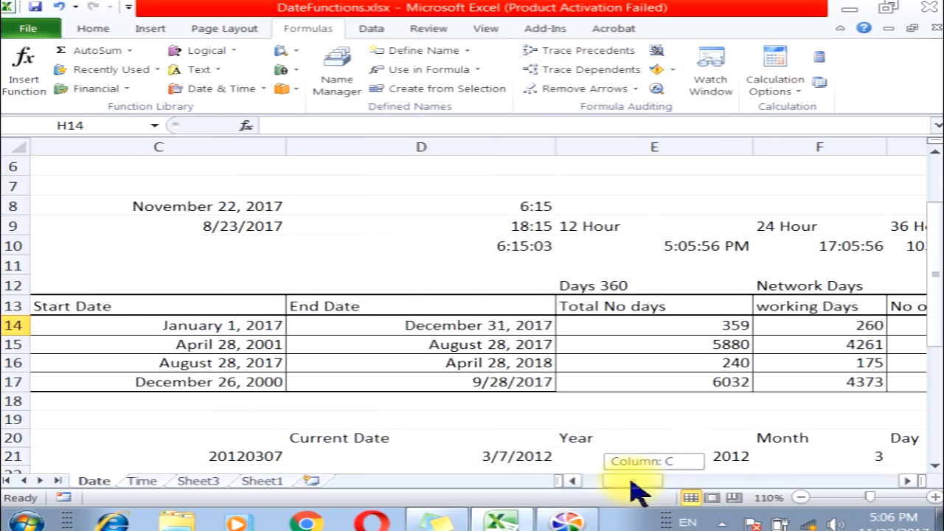
click(223, 327)
click(372, 325)
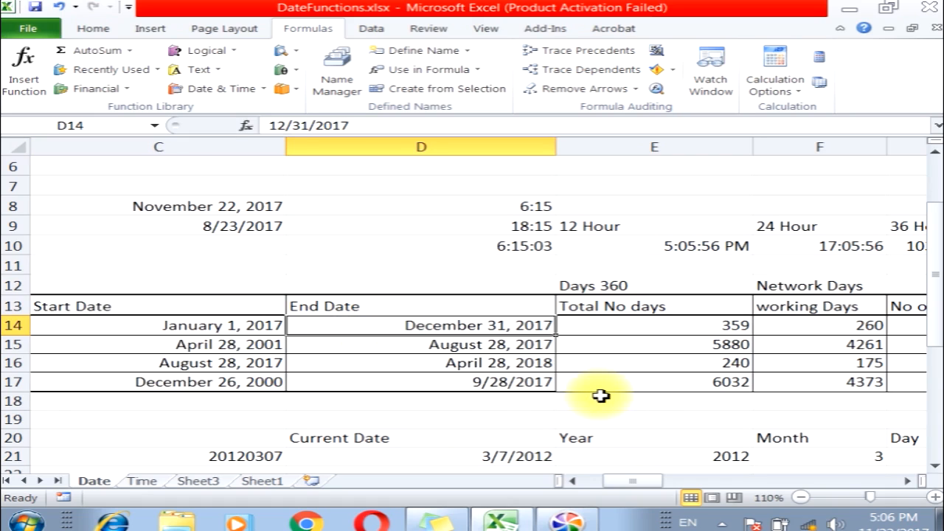
click(814, 329)
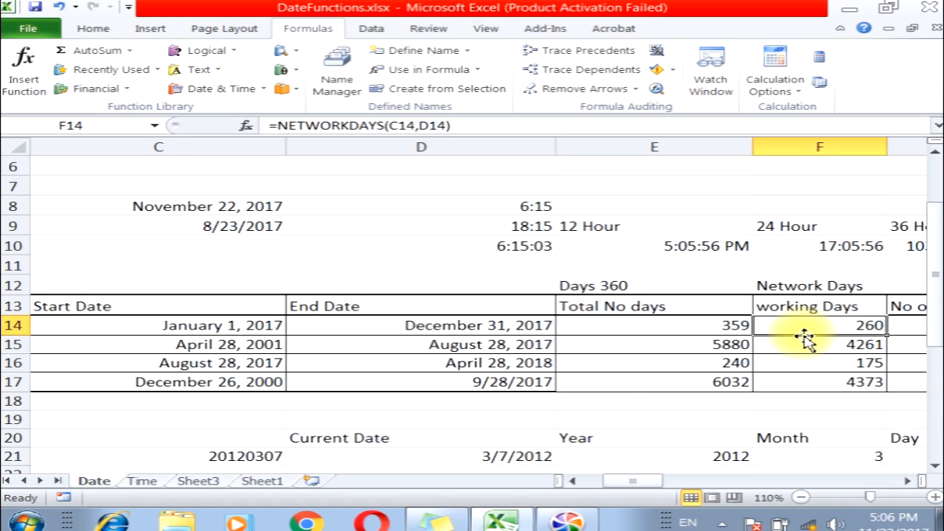
click(909, 481)
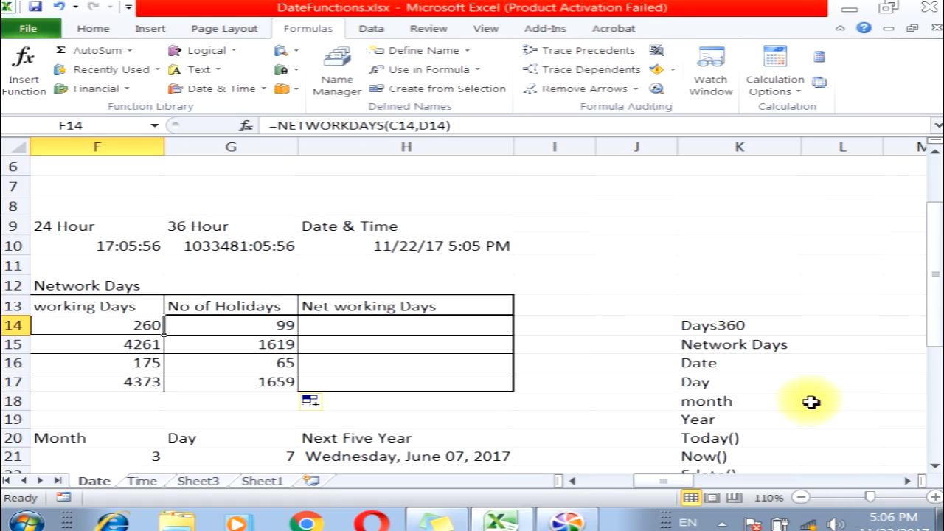
right_click(839, 438)
key(Escape)
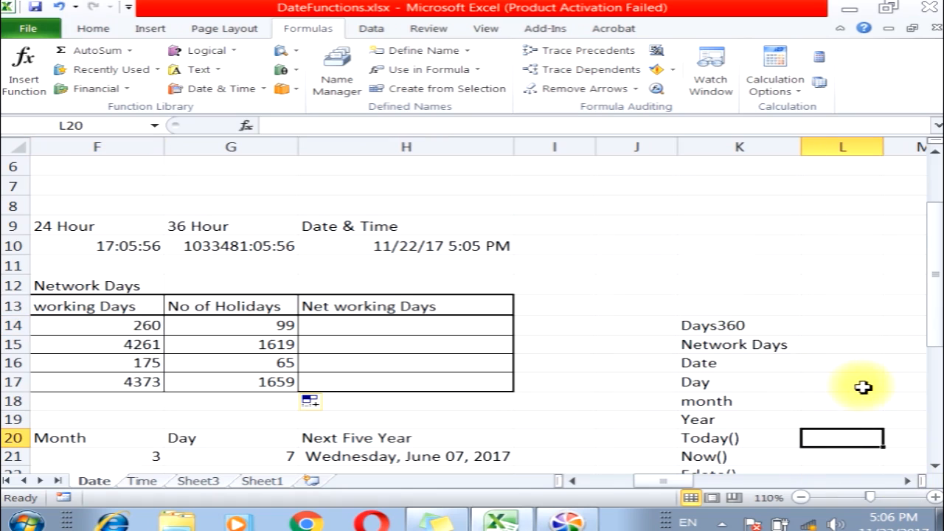
click(701, 367)
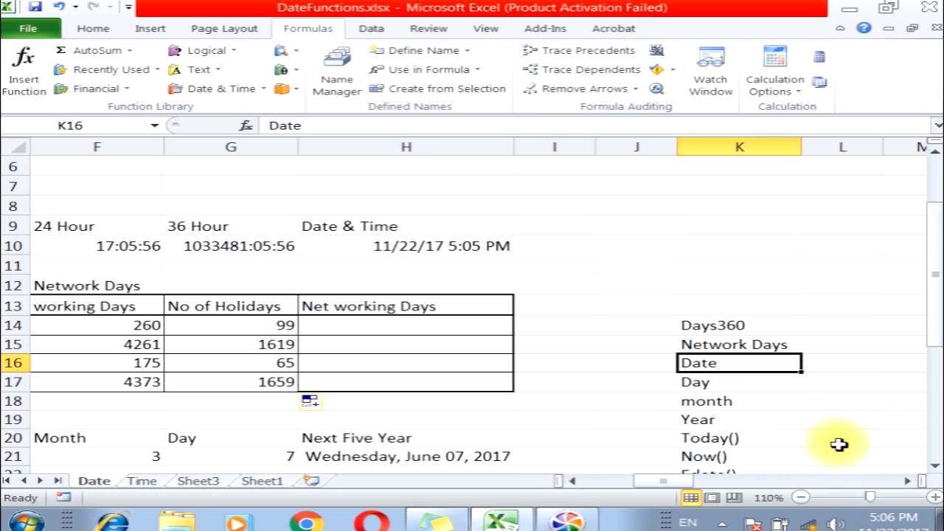
Step: Examine the list of holiday dates in P14:P22 and the matching holiday names in Q14:Q22
click(908, 480)
click(908, 480)
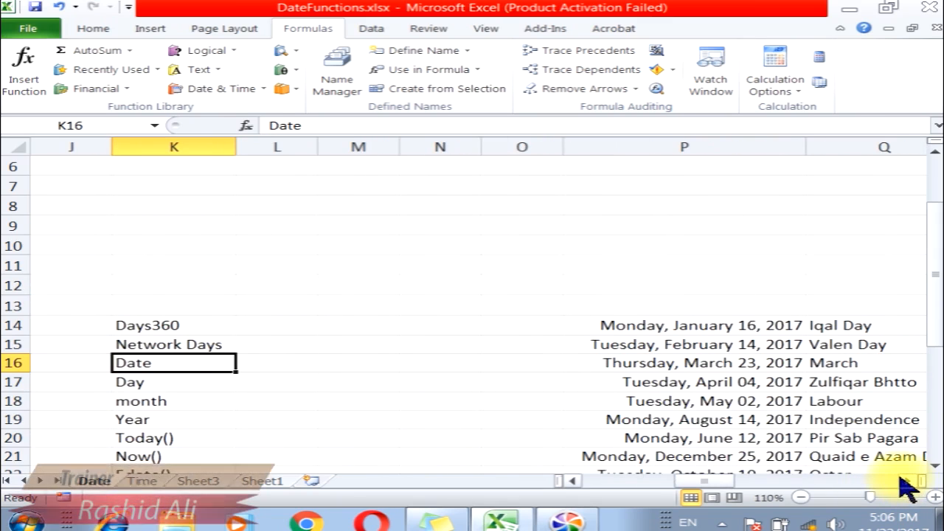
scroll(893, 472, down, 1)
click(768, 267)
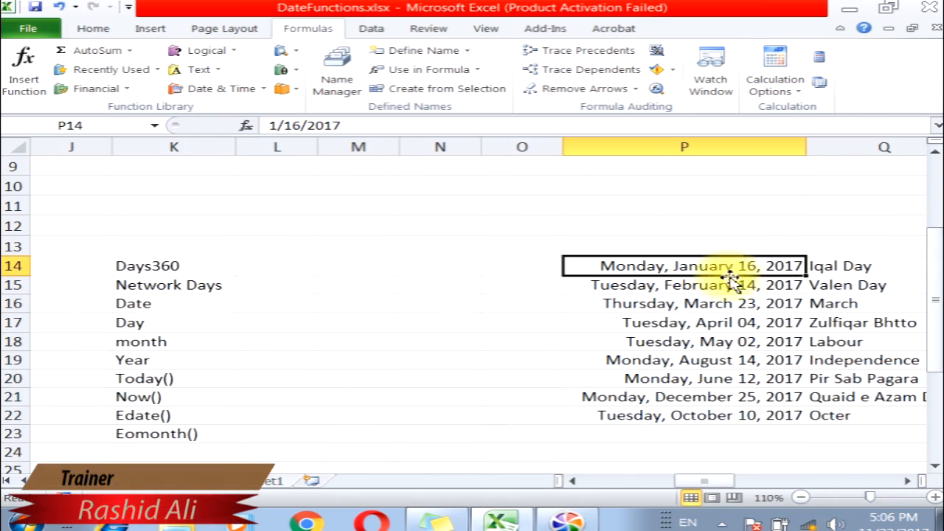
click(875, 269)
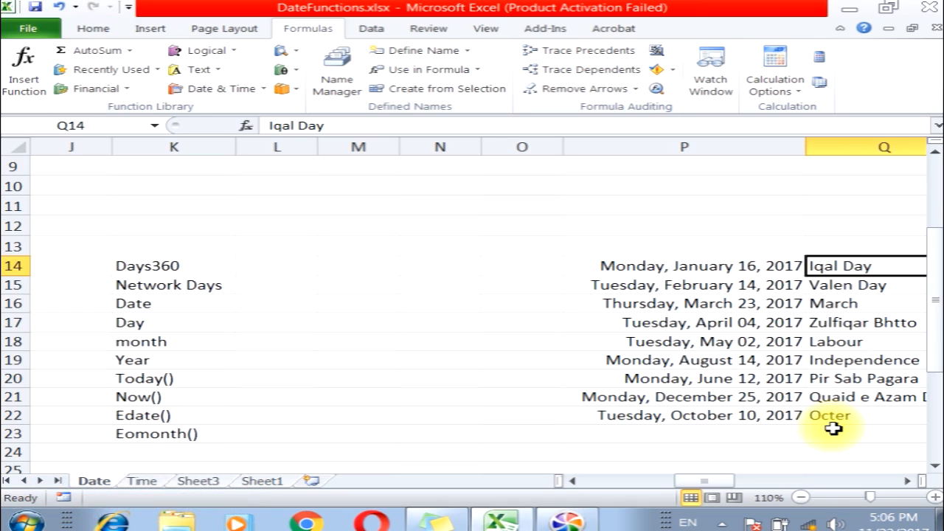
drag(752, 415, 727, 276)
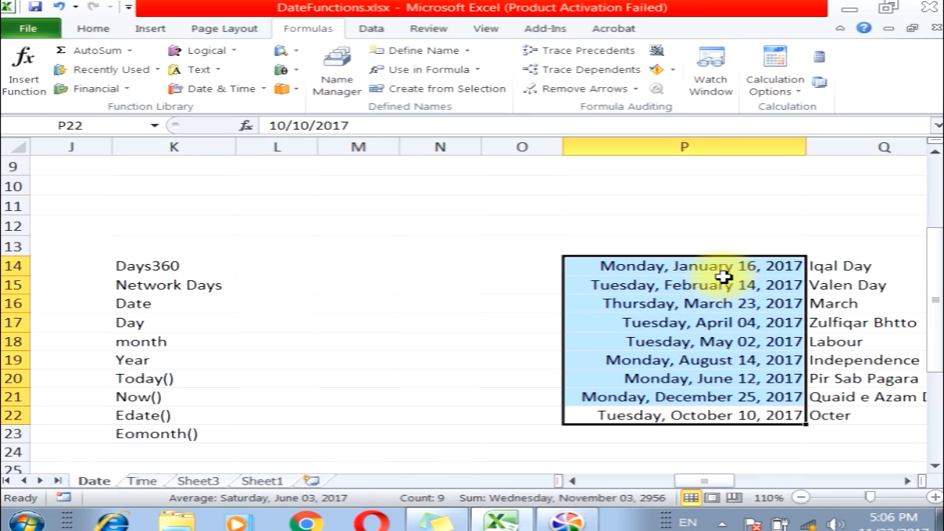
click(712, 320)
drag(684, 266, 664, 417)
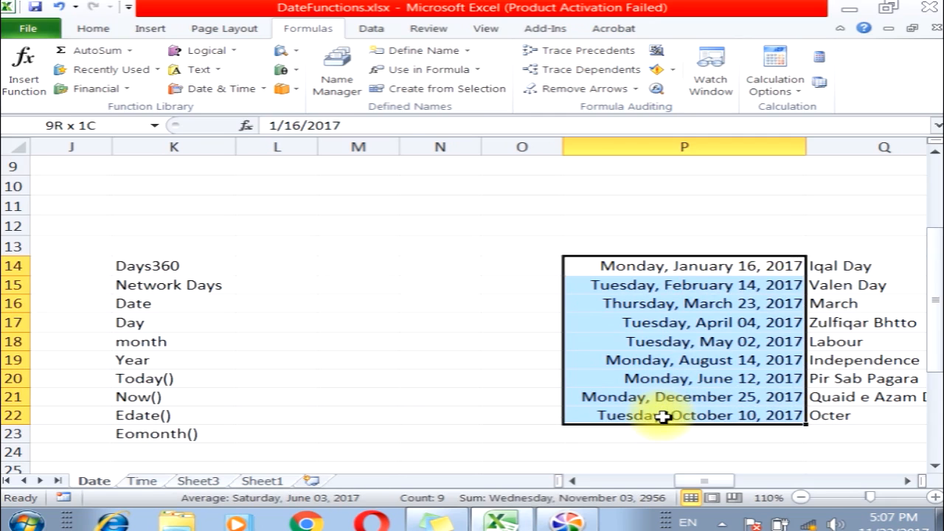
drag(830, 267, 850, 418)
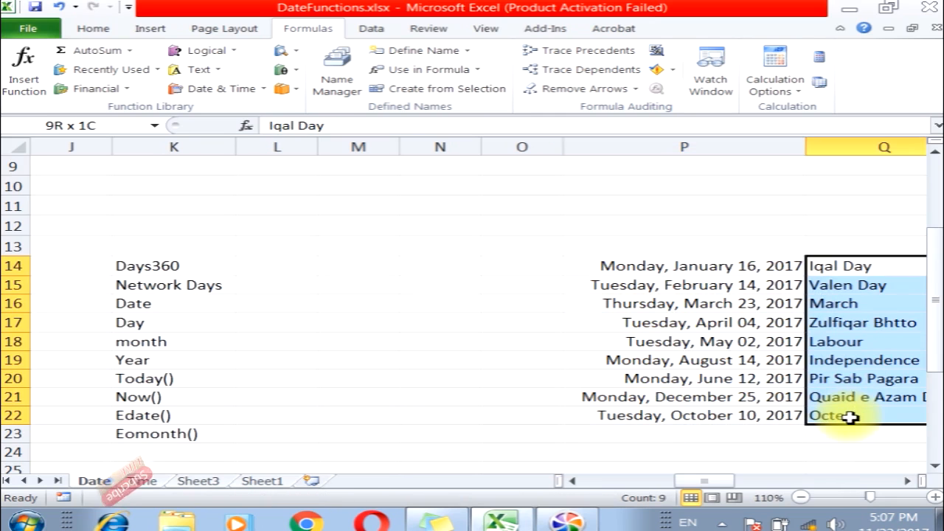
Step: Define the workbook-level name nc for the holiday dates in P14:P22
drag(701, 267, 681, 413)
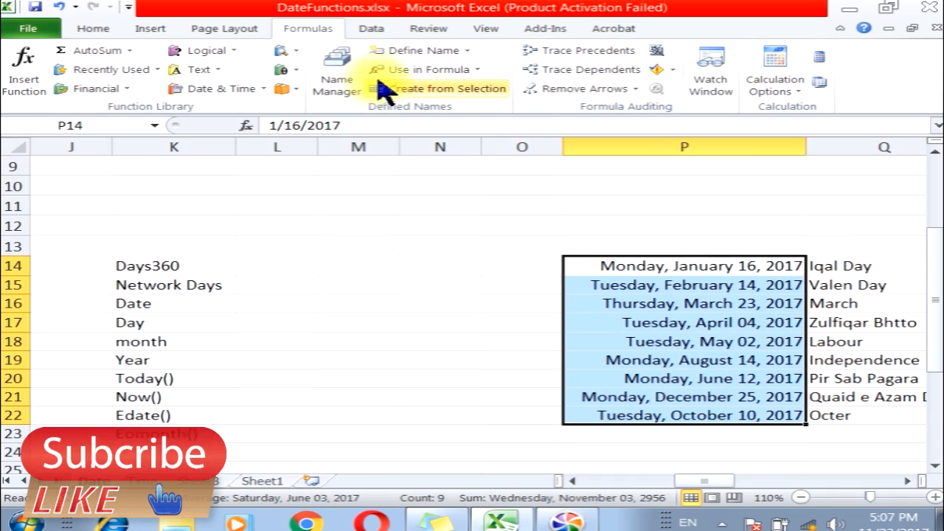
click(413, 51)
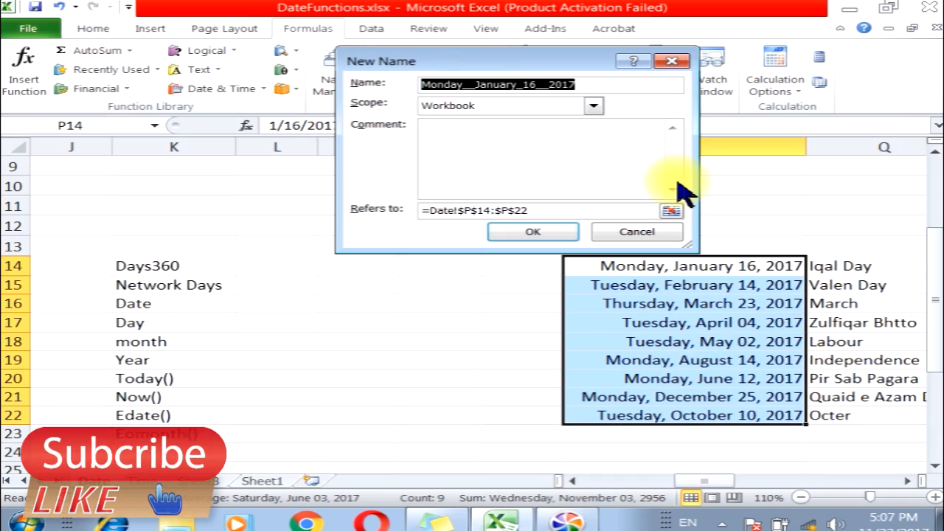
text(nc)
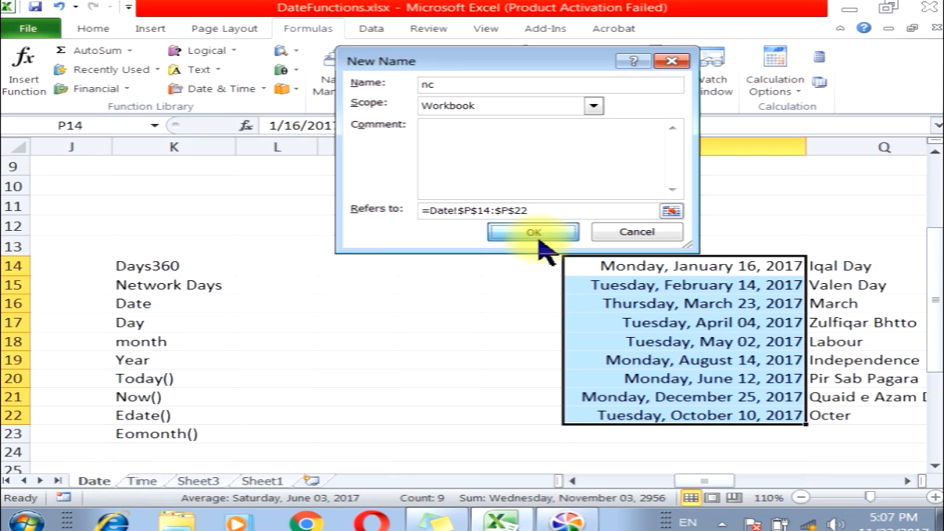
click(534, 232)
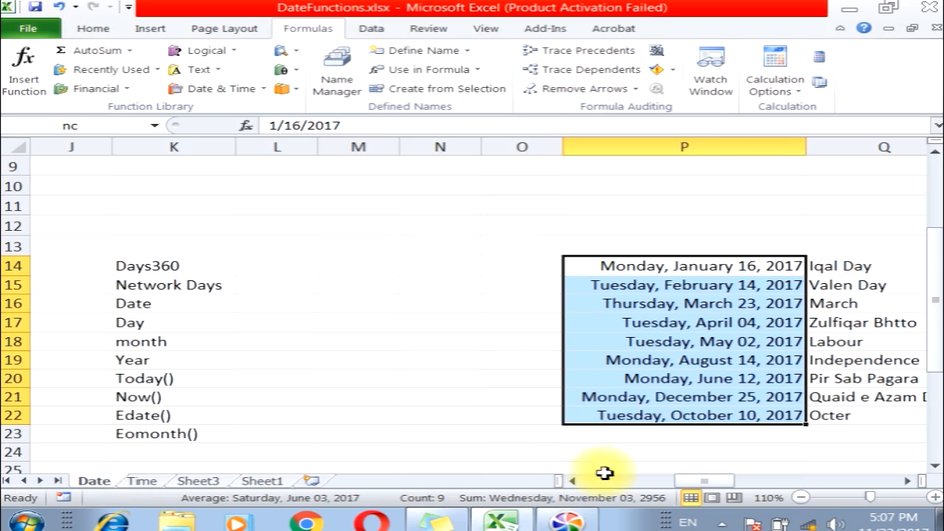
Step: Start a NETWORKDAYS function in H14 with C14 as the start date and D14 as the end date
drag(702, 487, 639, 481)
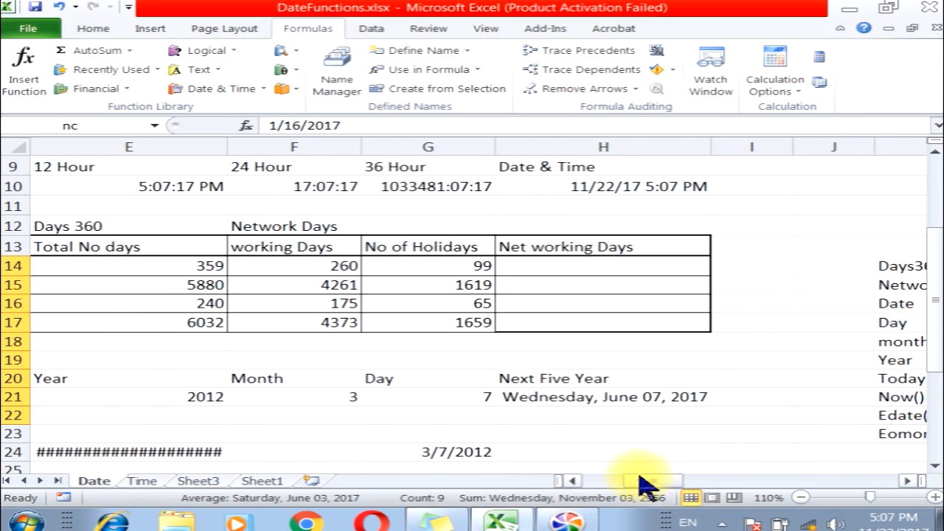
click(539, 269)
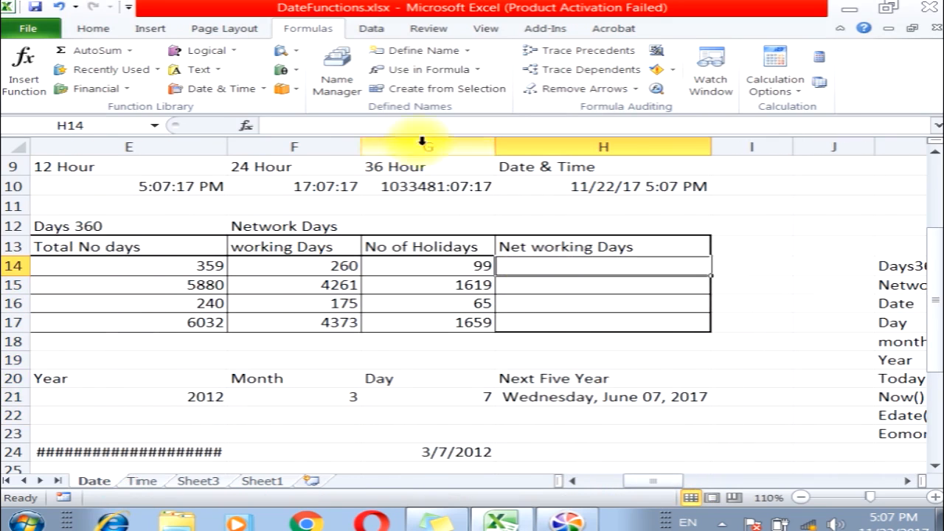
click(245, 88)
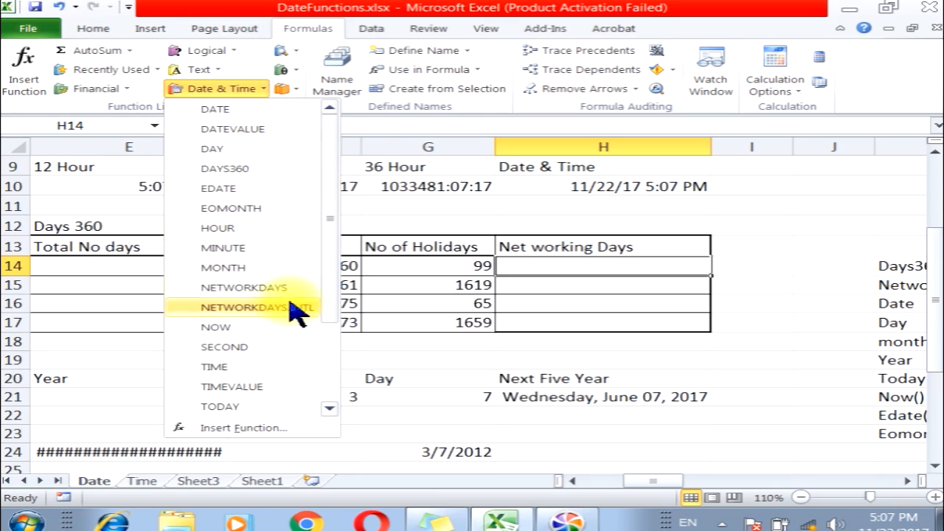
scroll(286, 332, down, 2)
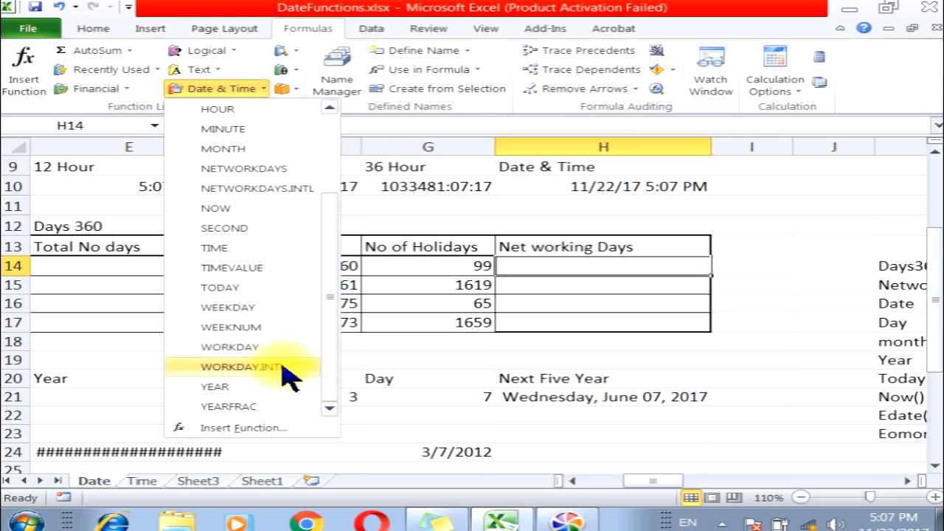
click(243, 169)
click(626, 481)
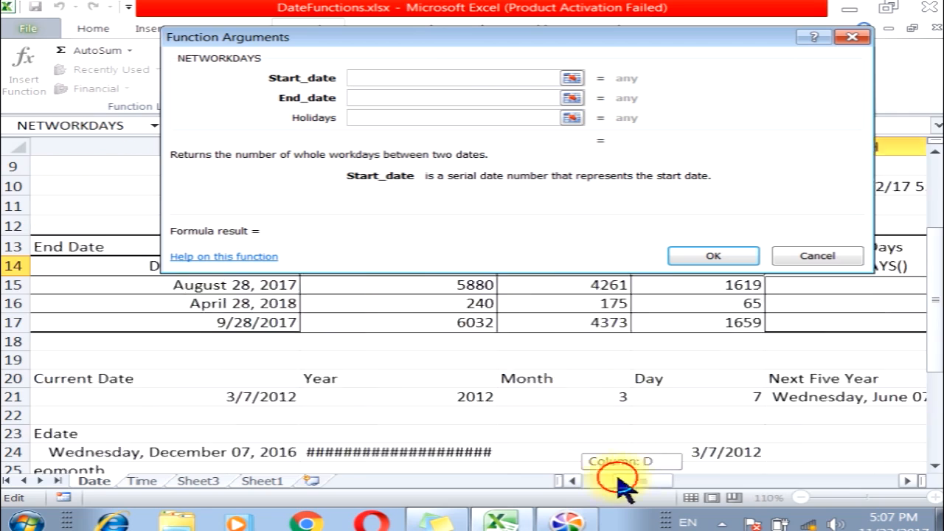
drag(472, 41, 489, 358)
click(414, 267)
click(401, 414)
click(575, 272)
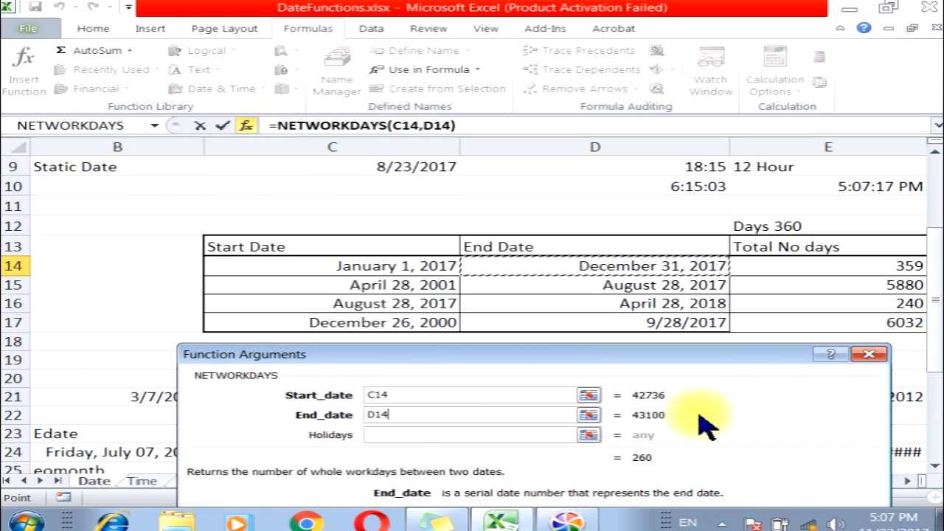
Step: Set the function's Holidays argument to the named range nc, insert it in H14, and check the total days in row 14
click(398, 436)
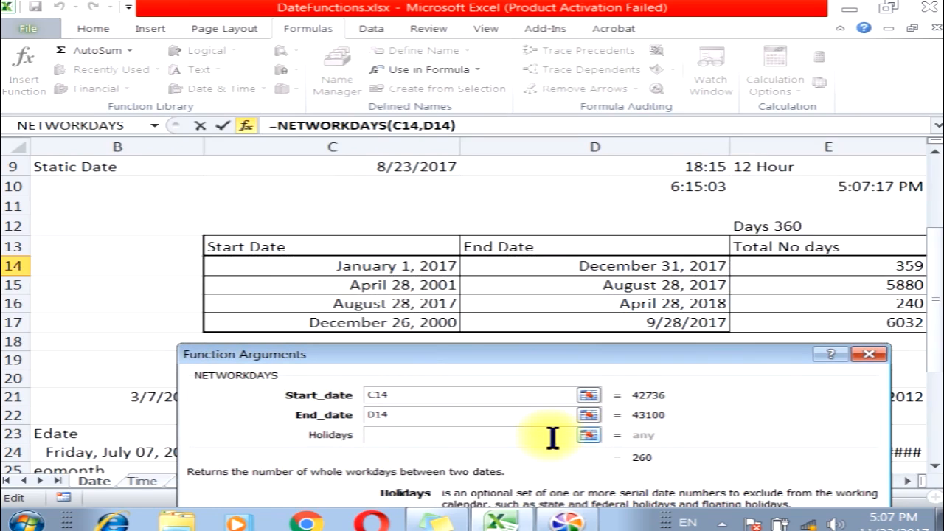
text(nc)
drag(701, 360, 598, 210)
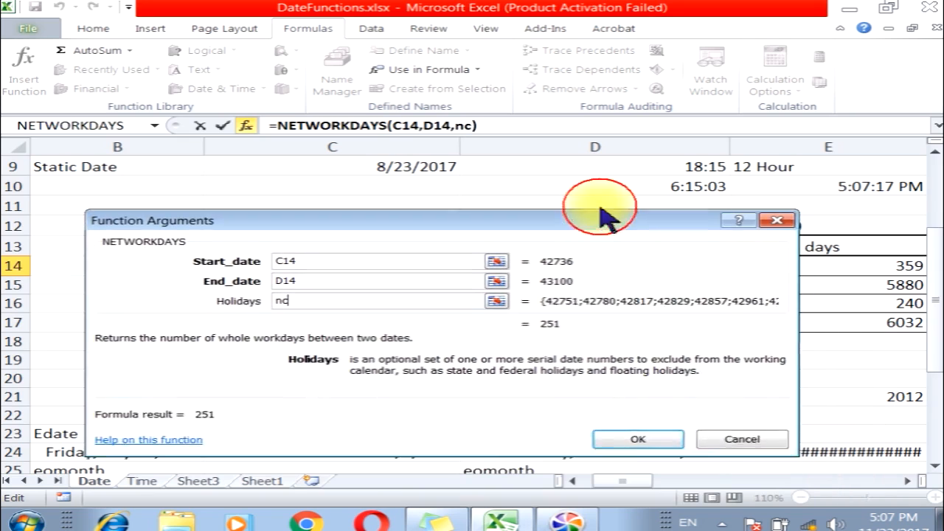
click(617, 416)
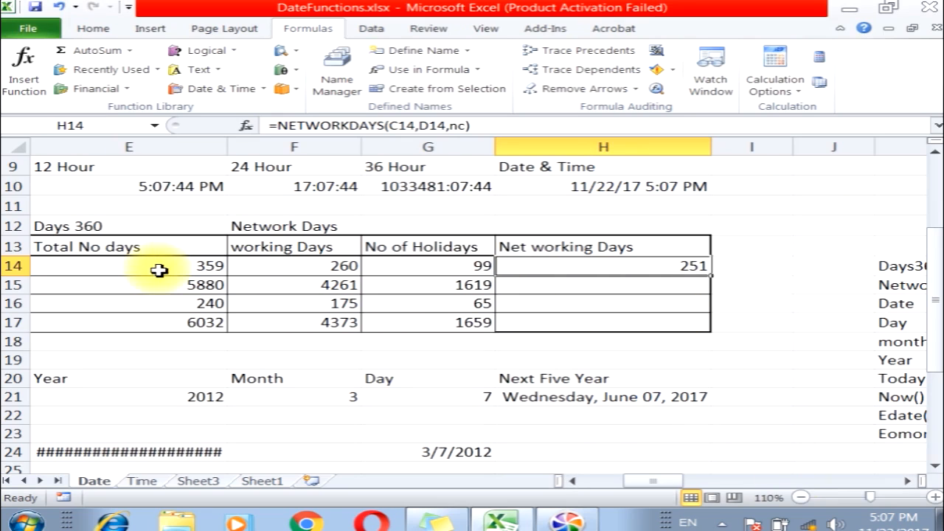
click(185, 270)
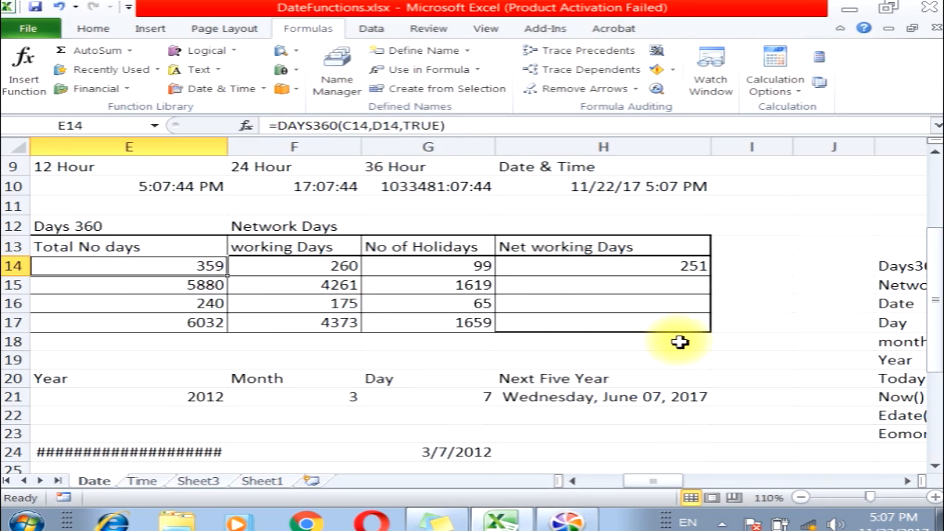
Step: Compare the working days, number of holidays and net working days in row 14, including the formulas behind them
click(572, 481)
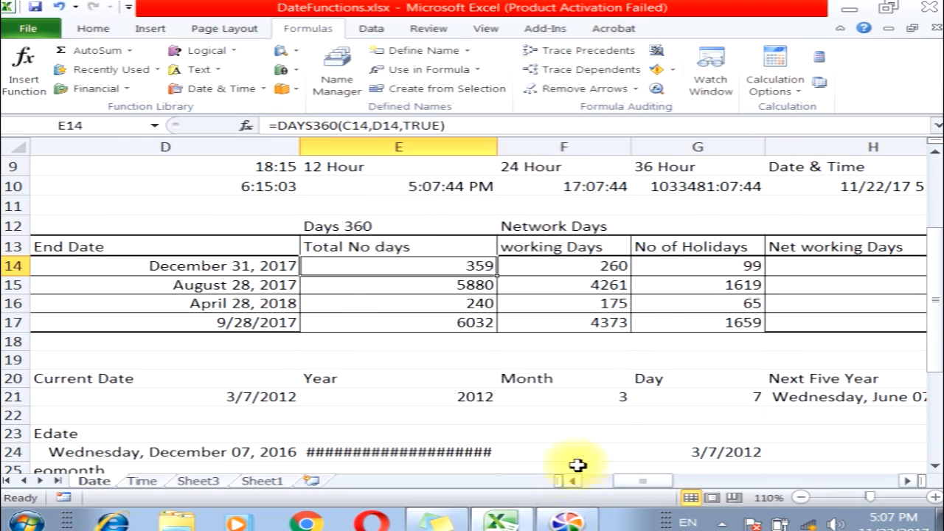
click(555, 273)
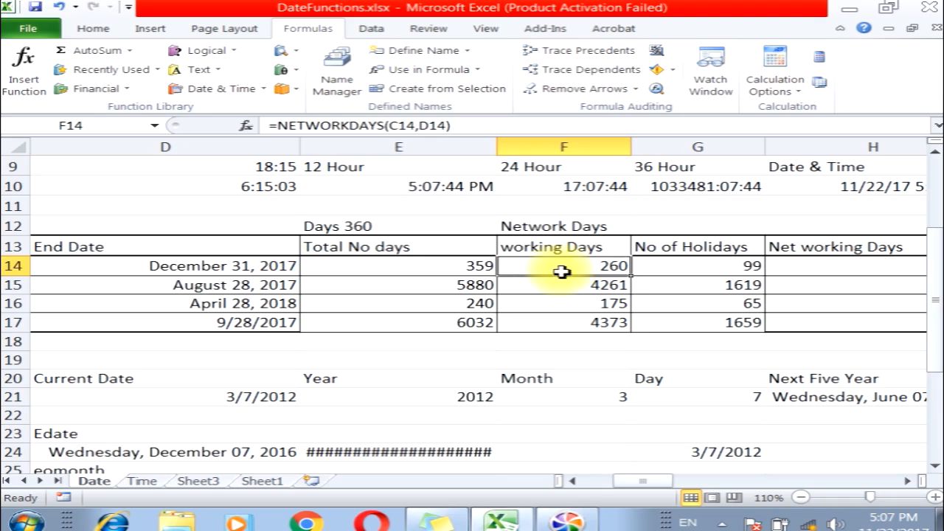
click(695, 266)
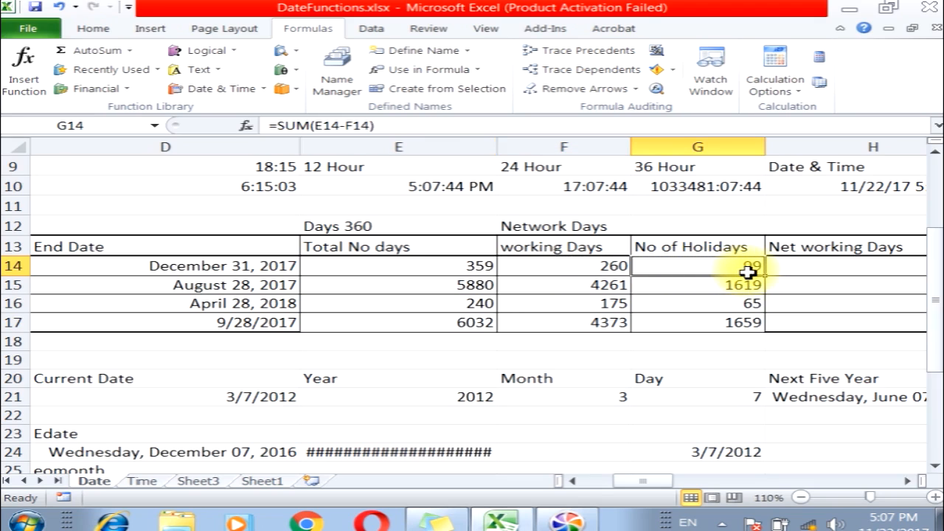
click(848, 268)
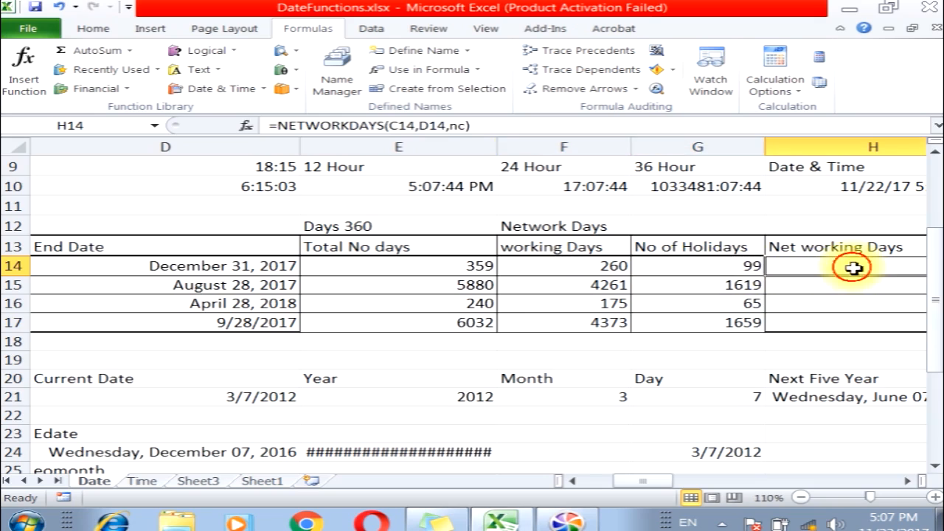
click(908, 481)
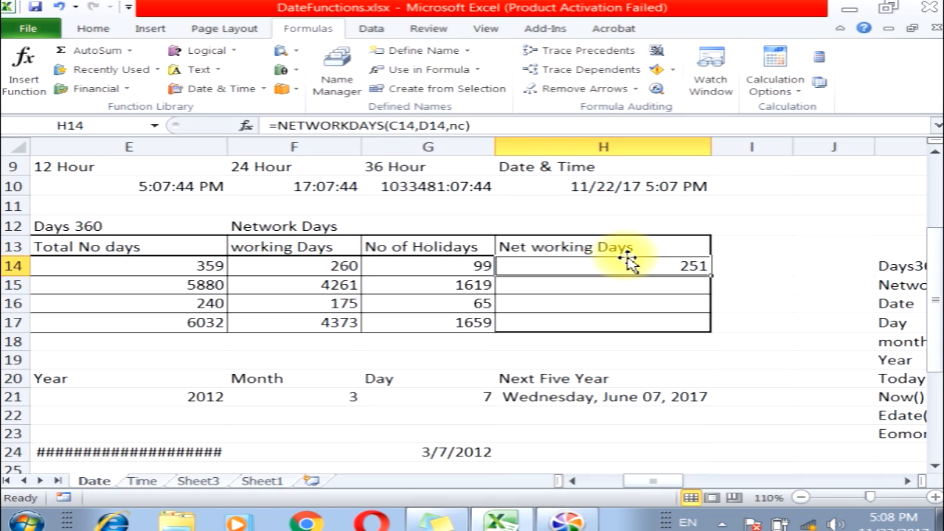
drag(906, 267, 889, 417)
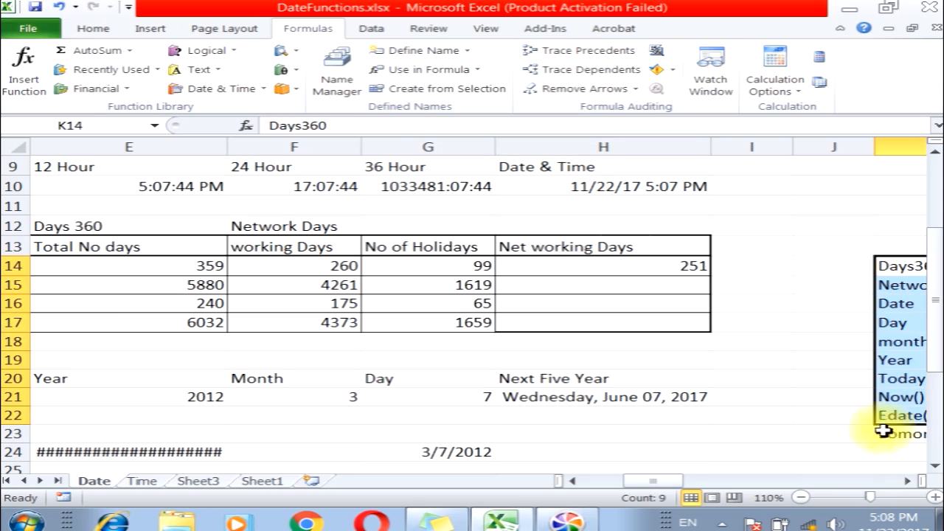
click(678, 268)
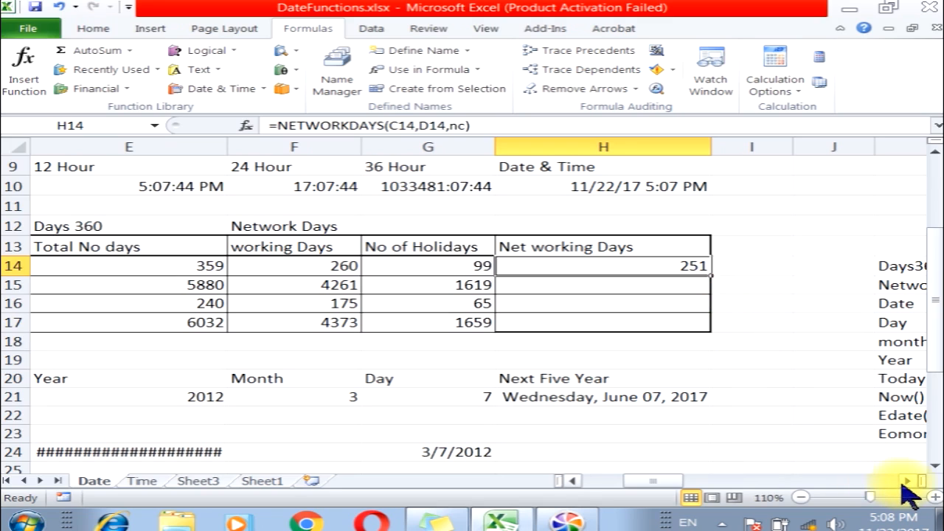
click(277, 276)
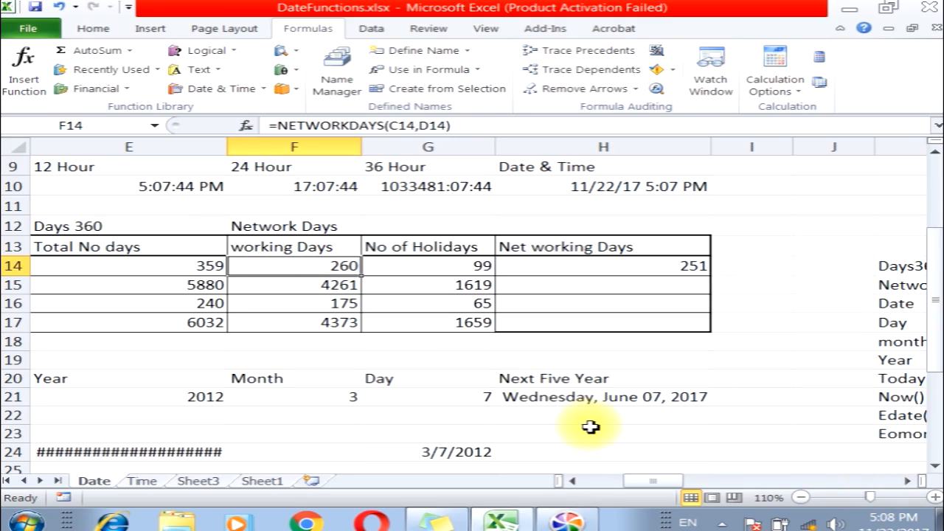
click(609, 271)
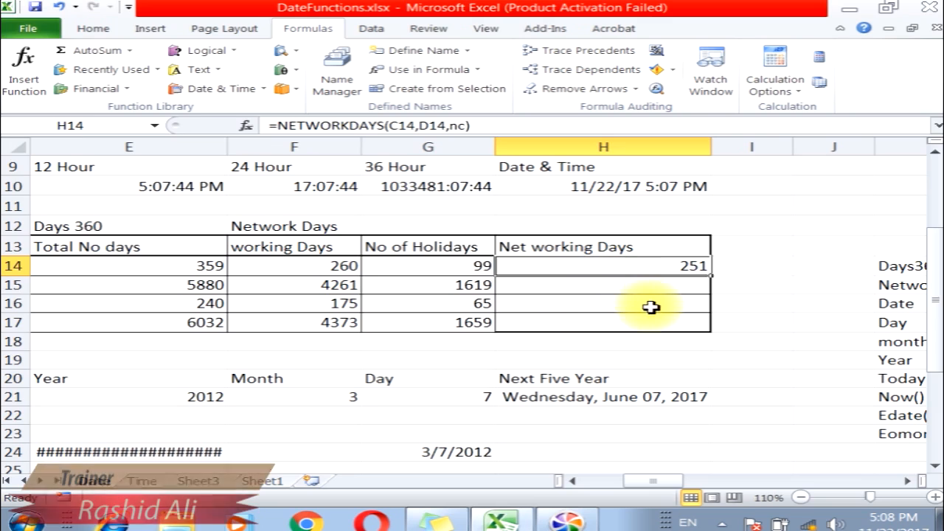
click(337, 266)
click(617, 271)
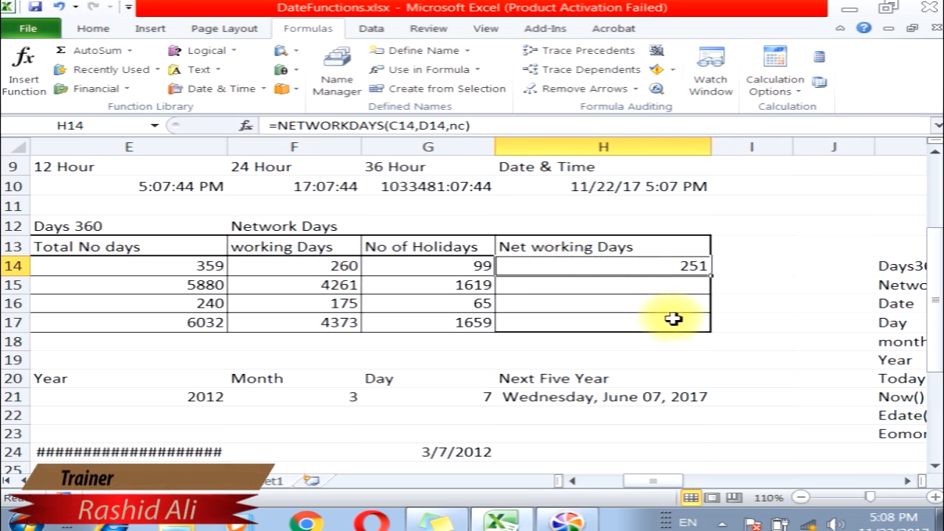
Step: Check how many holiday dates P14:P22 contains and compare that with the net working days in H14
click(908, 480)
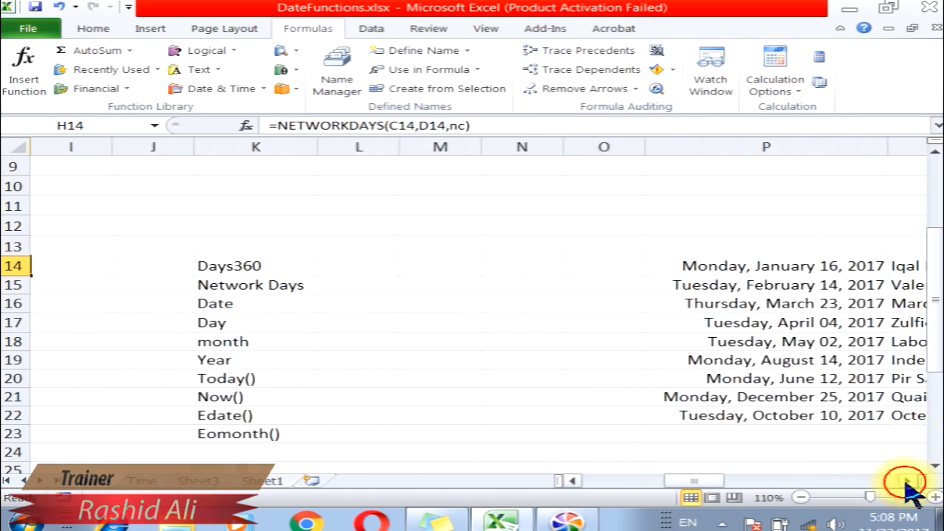
drag(701, 268, 664, 416)
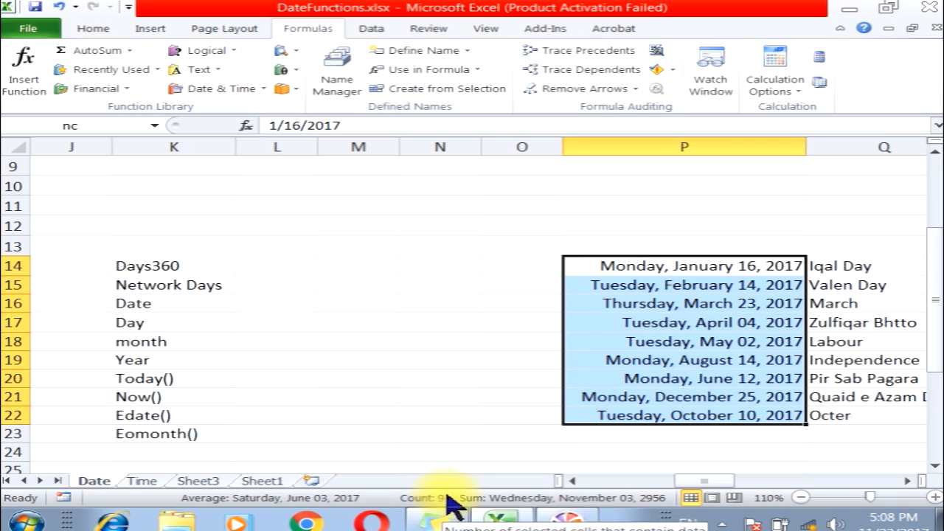
click(686, 326)
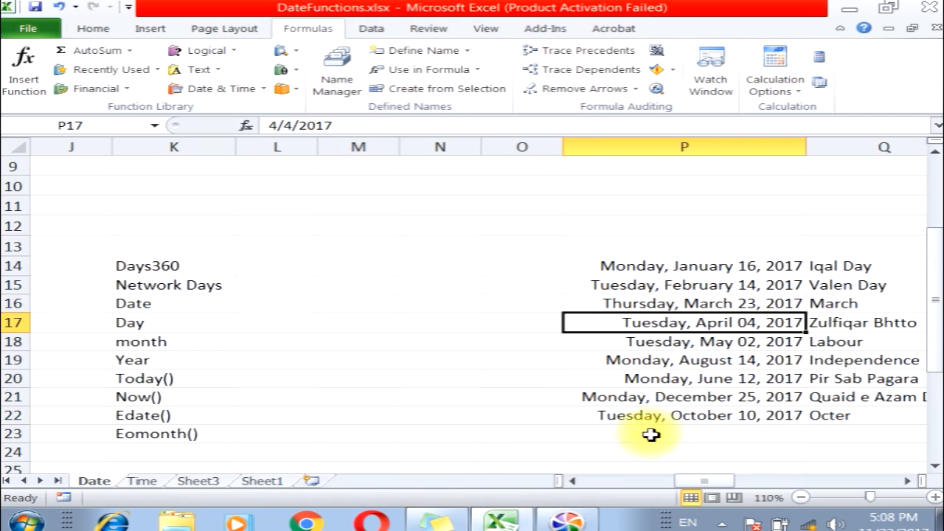
click(571, 482)
click(570, 482)
click(571, 482)
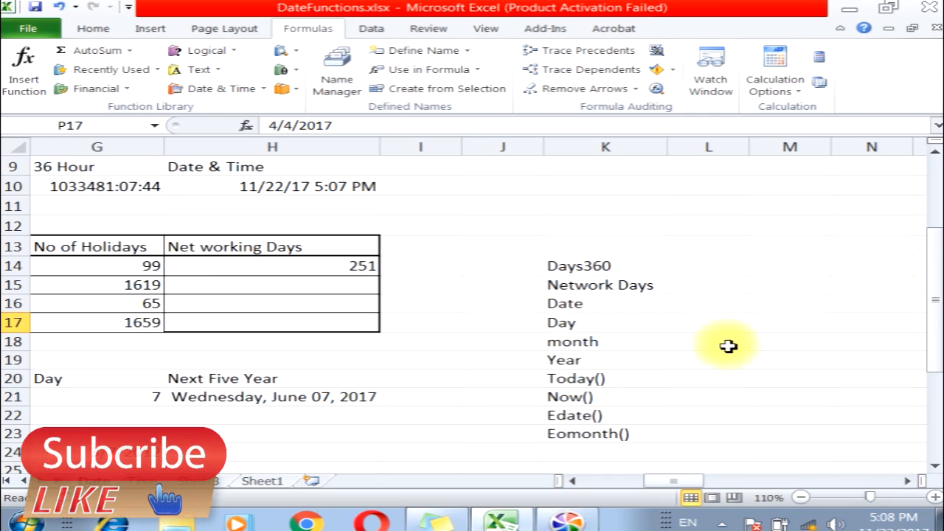
Step: Change the holiday date in P17 to 4/9/2017
click(907, 481)
click(907, 481)
click(908, 481)
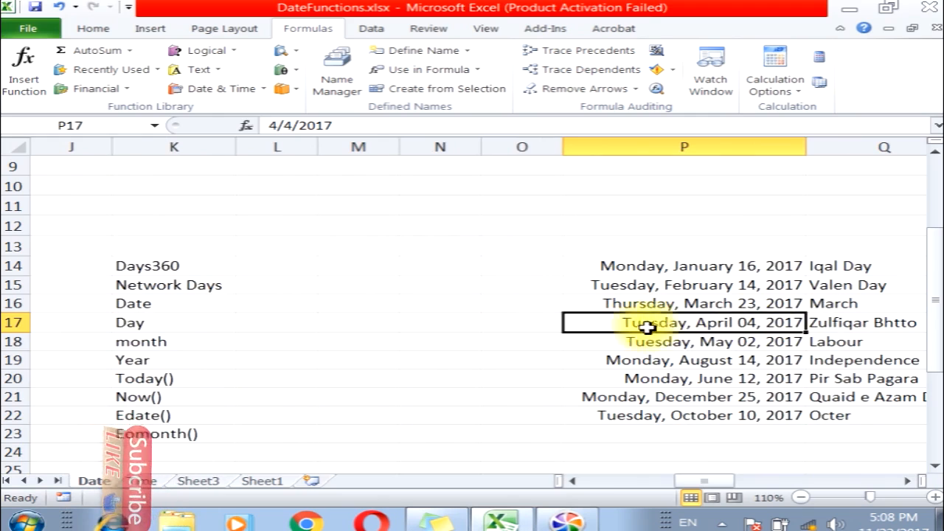
double_click(755, 323)
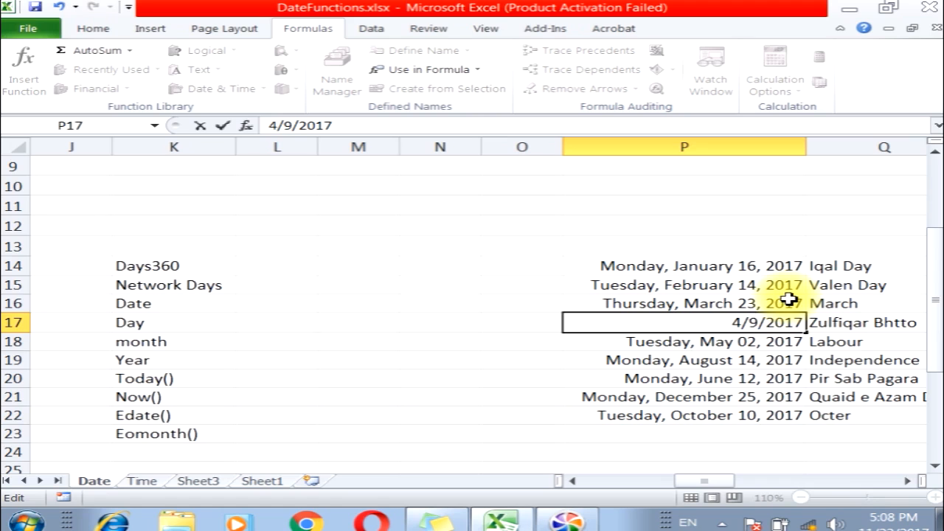
key(Return)
click(636, 322)
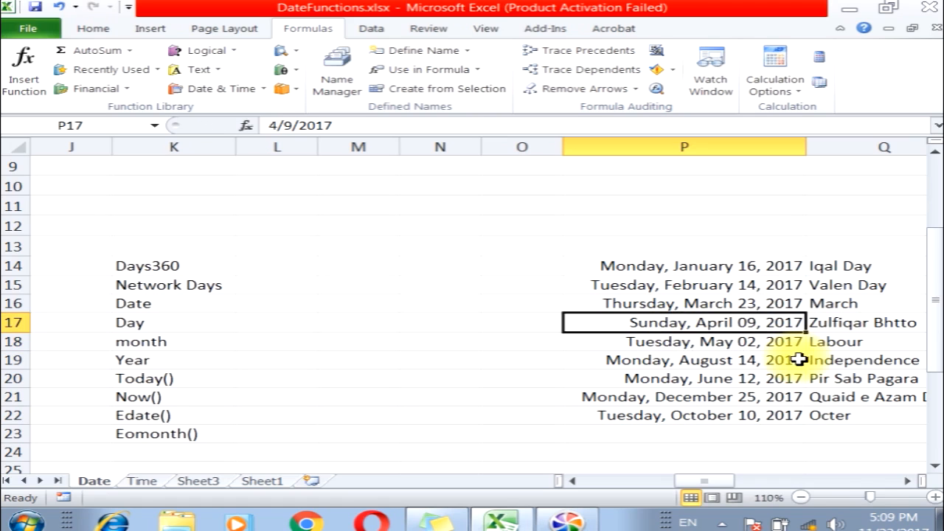
Step: Check the effect of the changed P17 date on the net working days in H14, and review the holiday dates again
click(571, 482)
click(572, 482)
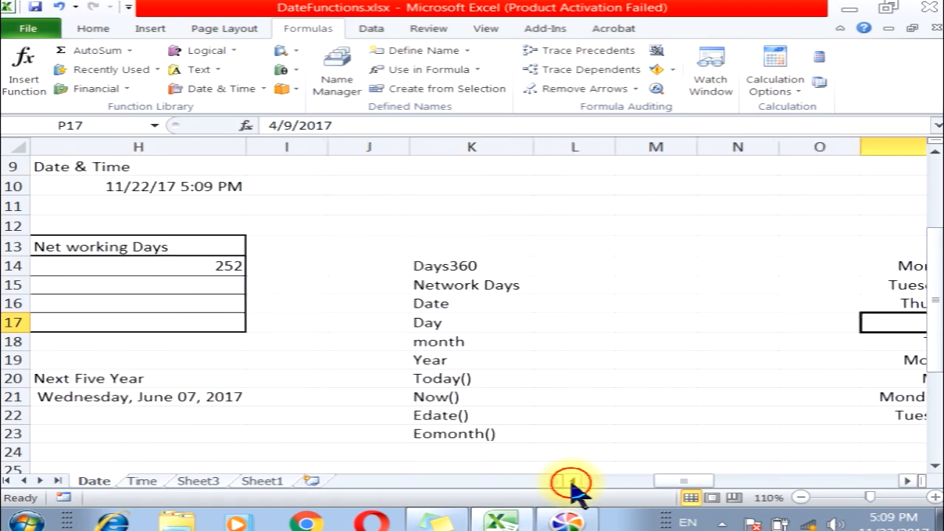
click(572, 482)
click(342, 267)
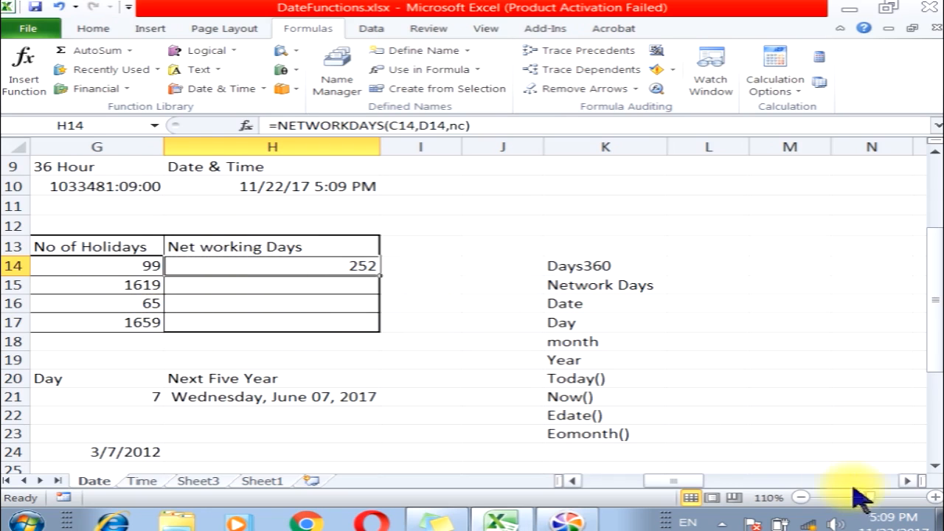
click(908, 480)
click(908, 481)
click(909, 480)
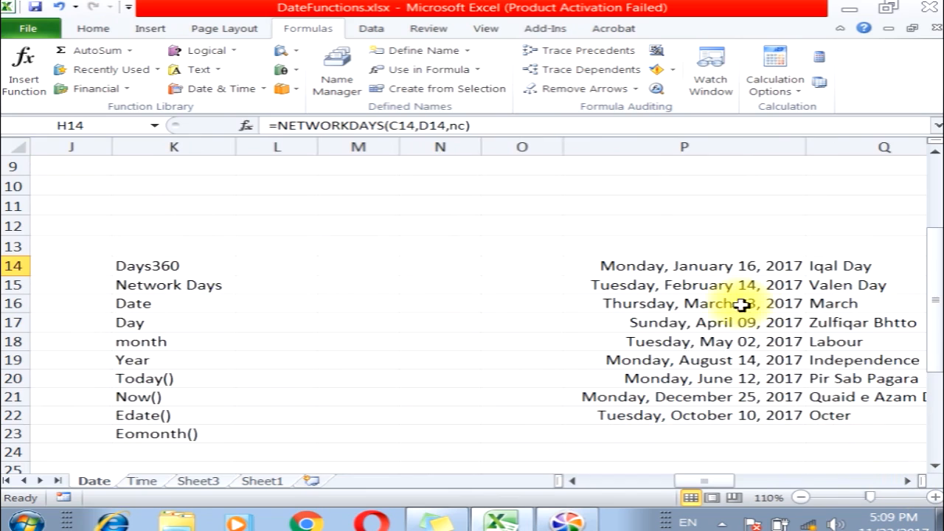
click(702, 338)
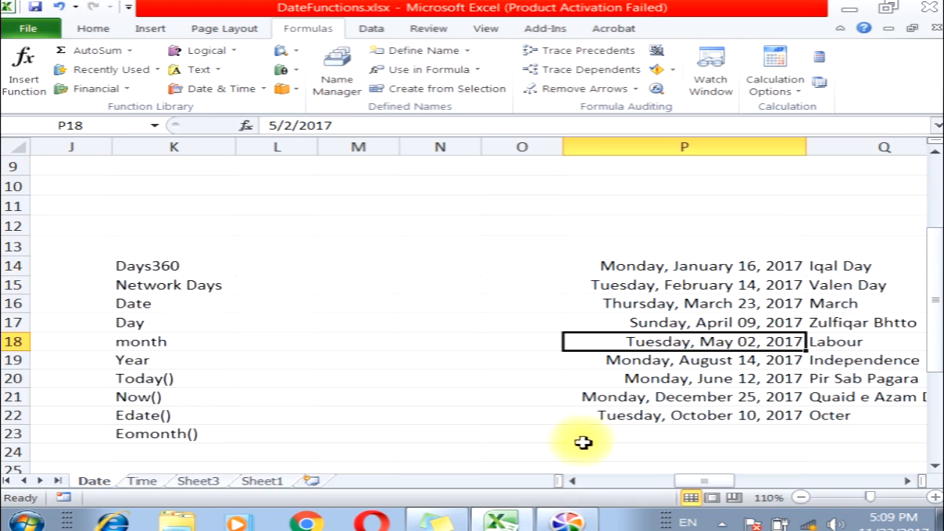
Step: Fill the NETWORKDAYS formula from H14 down through H17
click(572, 480)
click(572, 480)
click(220, 267)
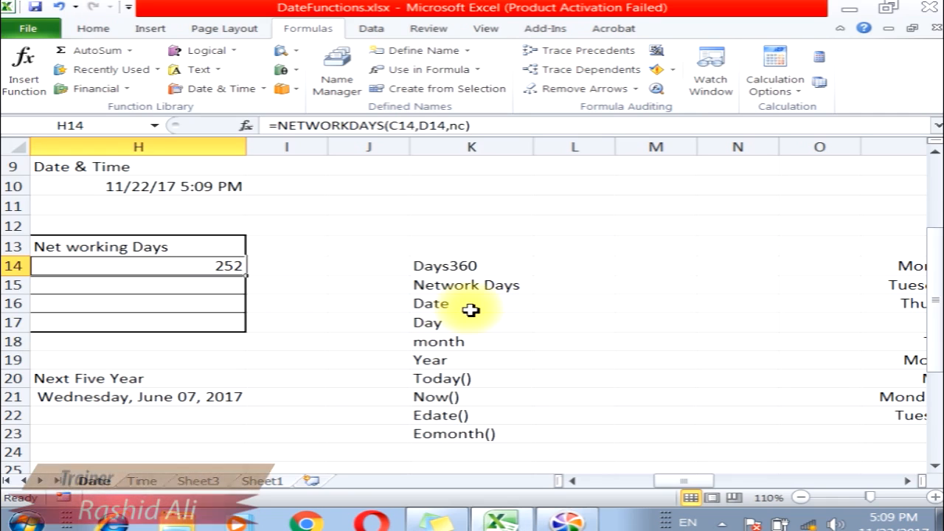
drag(680, 484, 660, 483)
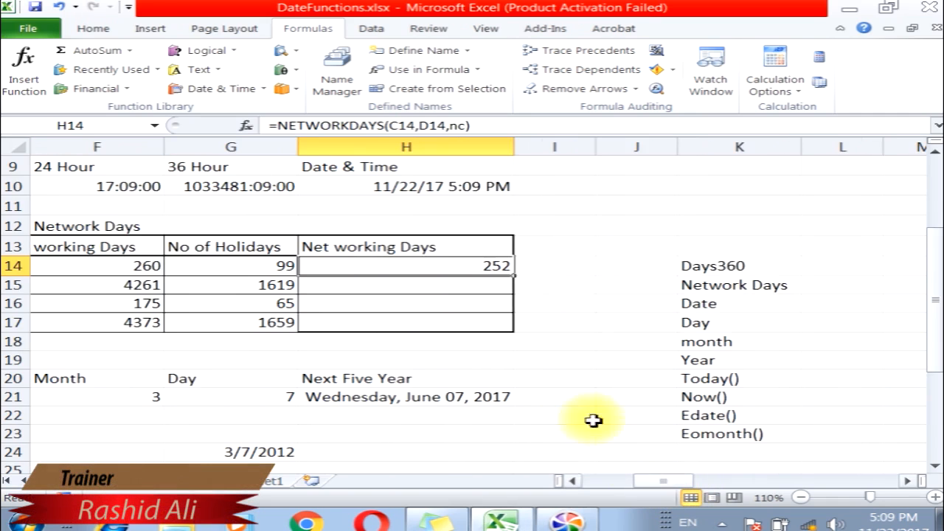
double_click(519, 277)
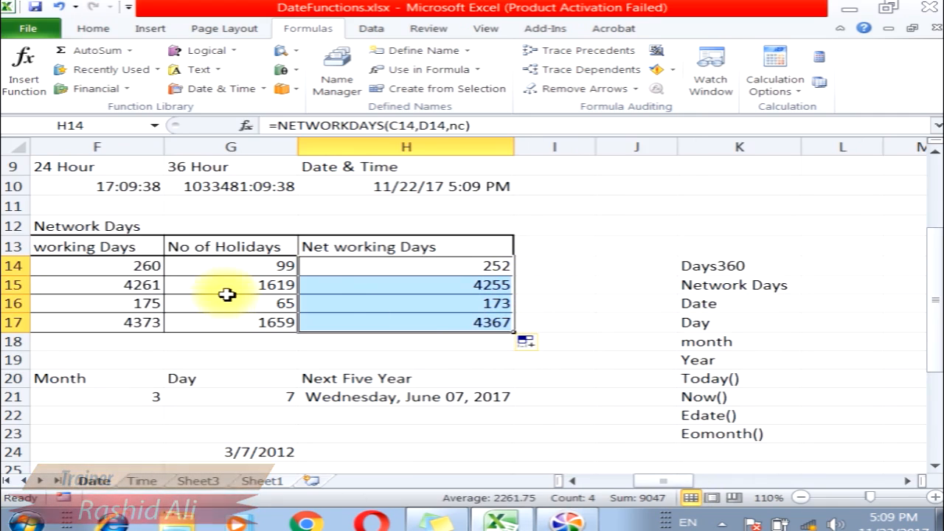
Step: Compare the working days in F15:F17 with the net working days in H15:H17, row by row
click(116, 287)
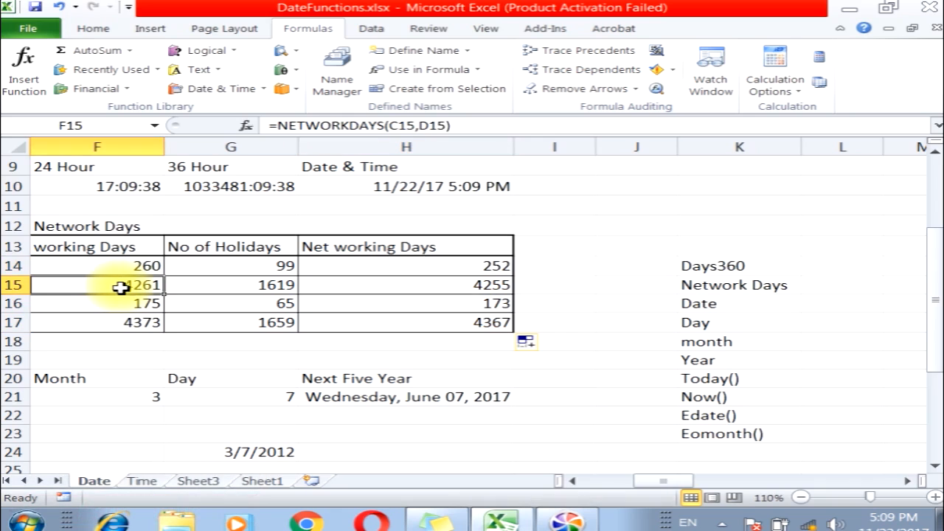
click(435, 289)
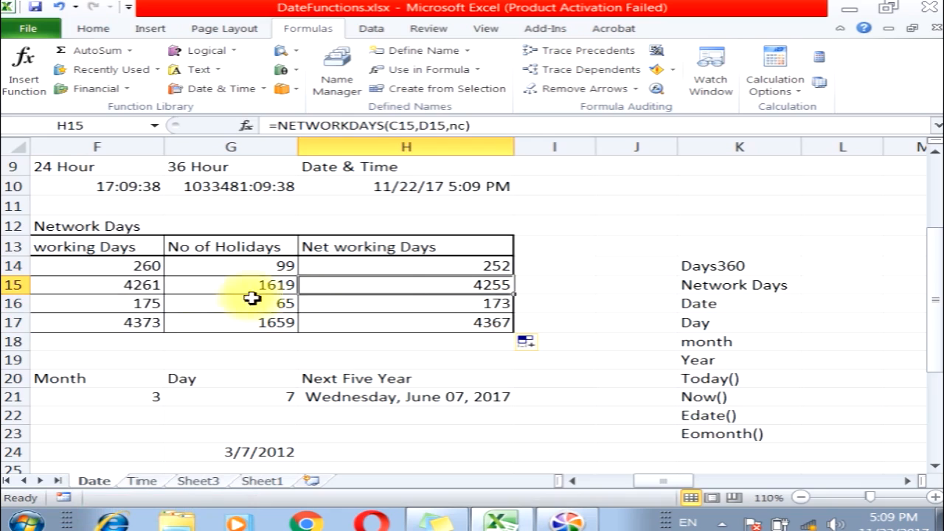
click(119, 310)
click(447, 307)
click(101, 326)
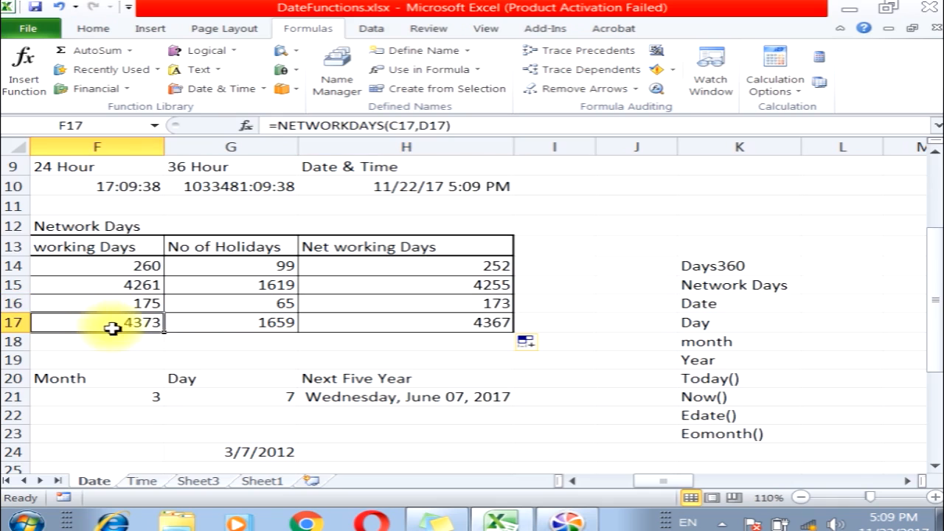
click(367, 322)
Step: Examine the start and end dates in rows 15 to 17 of the table
drag(664, 482, 633, 488)
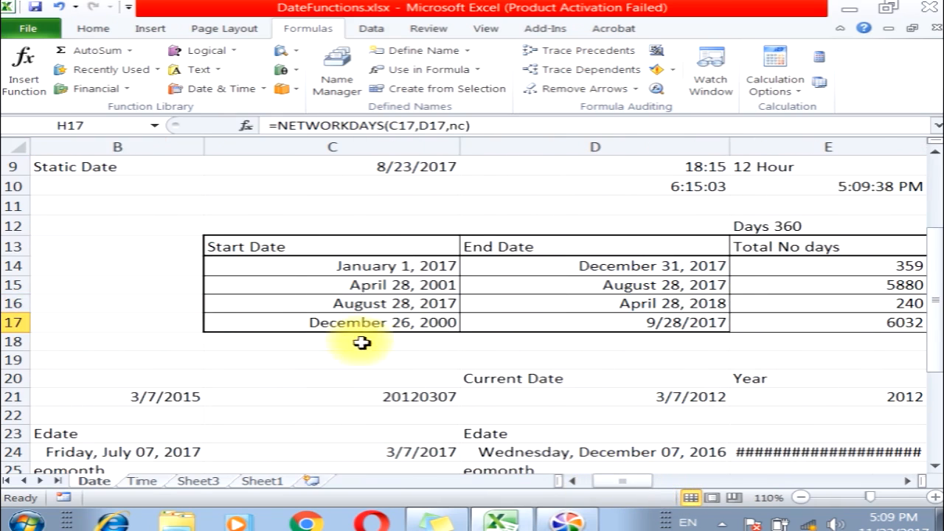
drag(358, 306, 586, 308)
drag(324, 326, 628, 322)
click(406, 302)
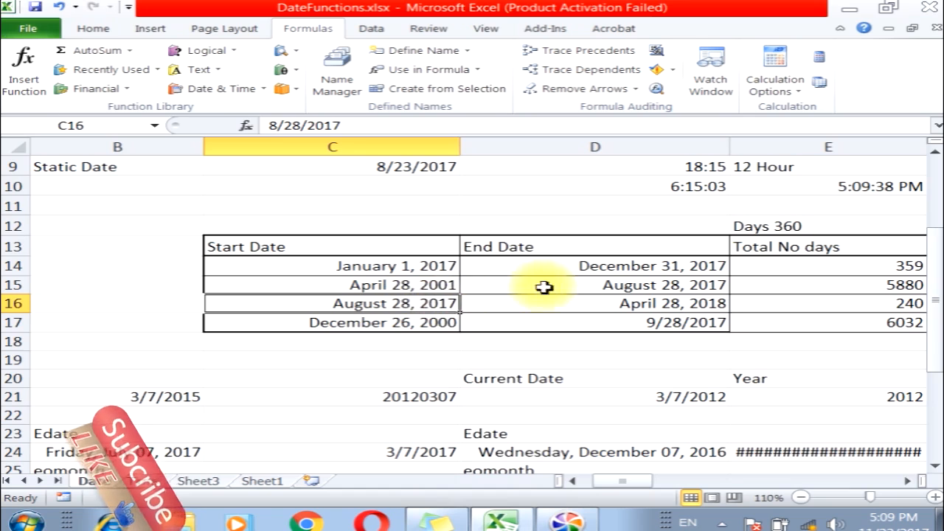
click(426, 285)
click(544, 292)
click(397, 304)
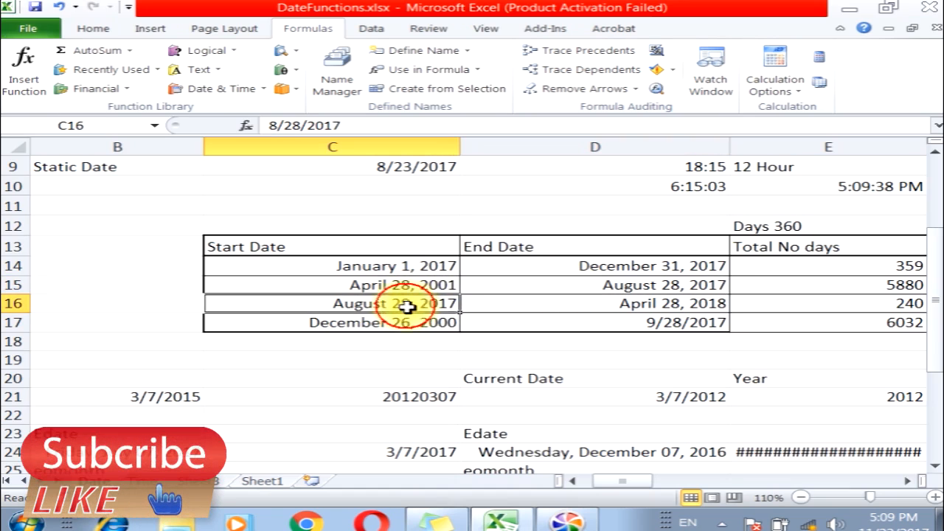
click(612, 304)
click(413, 324)
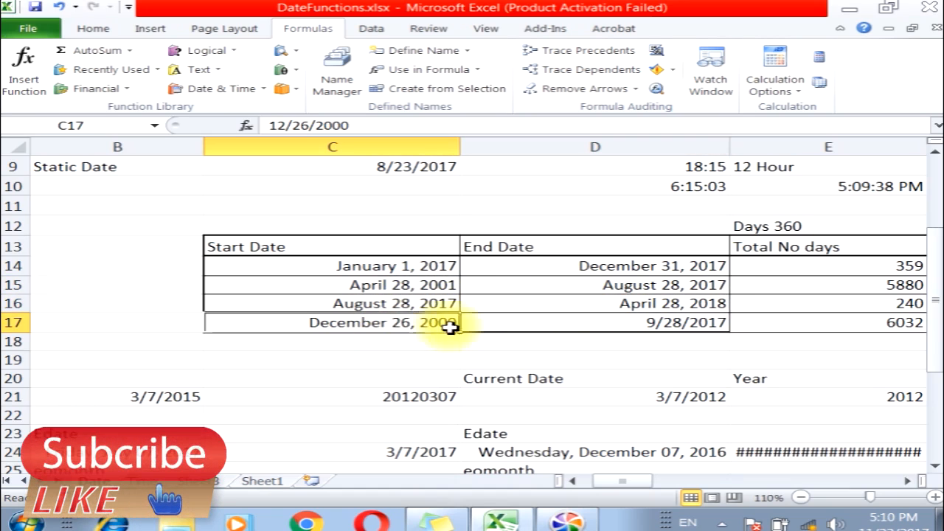
click(598, 325)
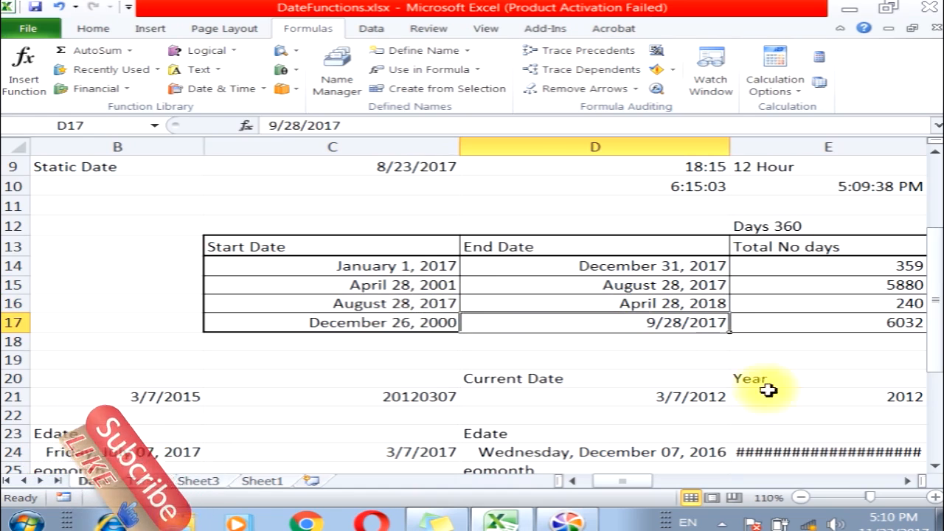
Step: Review the net working days in H14:H17, and compare the row 16 start and end dates with the holiday dates in P14:P22
click(908, 481)
click(425, 266)
drag(425, 266, 428, 325)
click(449, 297)
click(449, 290)
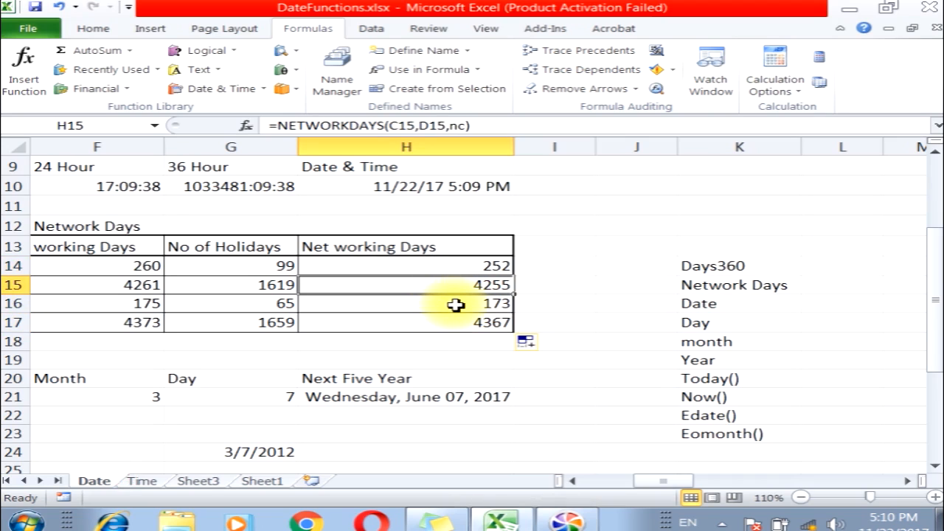
drag(667, 484, 627, 483)
drag(358, 304, 616, 304)
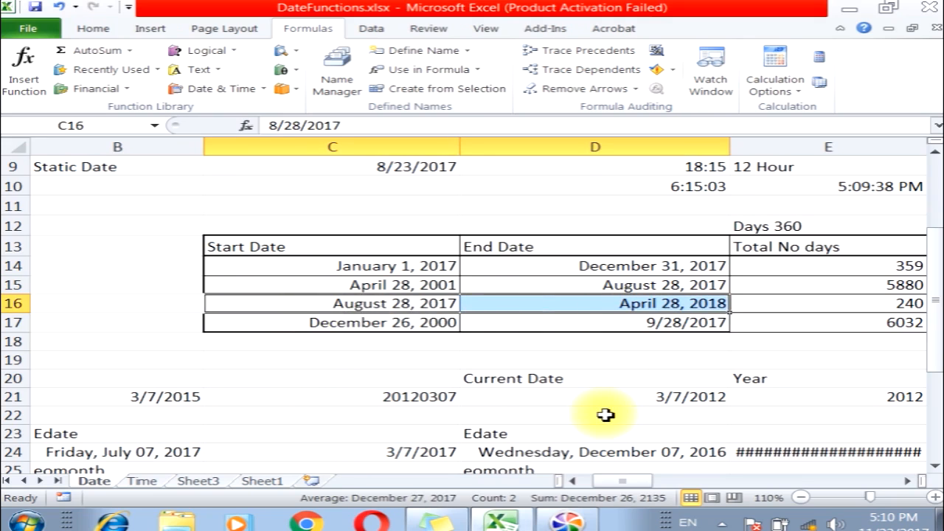
click(909, 480)
click(910, 480)
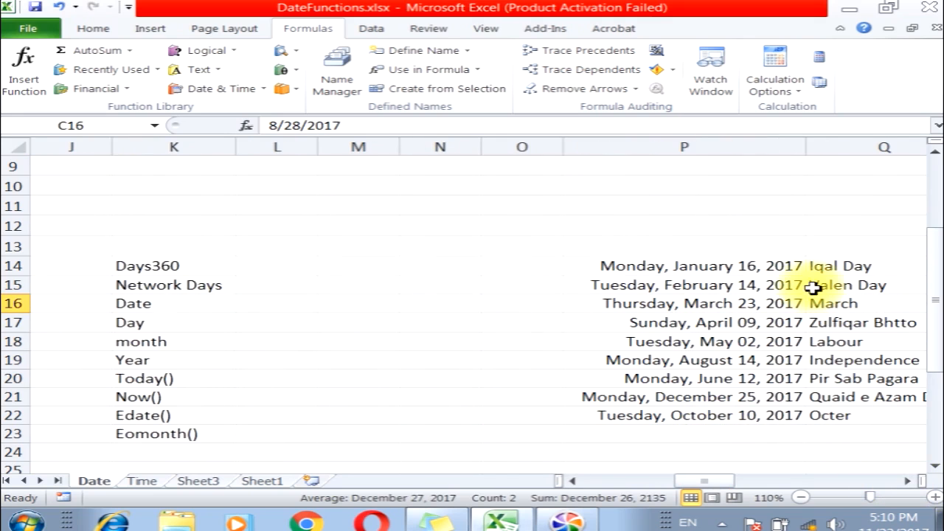
Step: Set the holiday date in P17 to 4/9/2018 so it falls within the row 16 date range
double_click(787, 264)
click(799, 324)
double_click(798, 327)
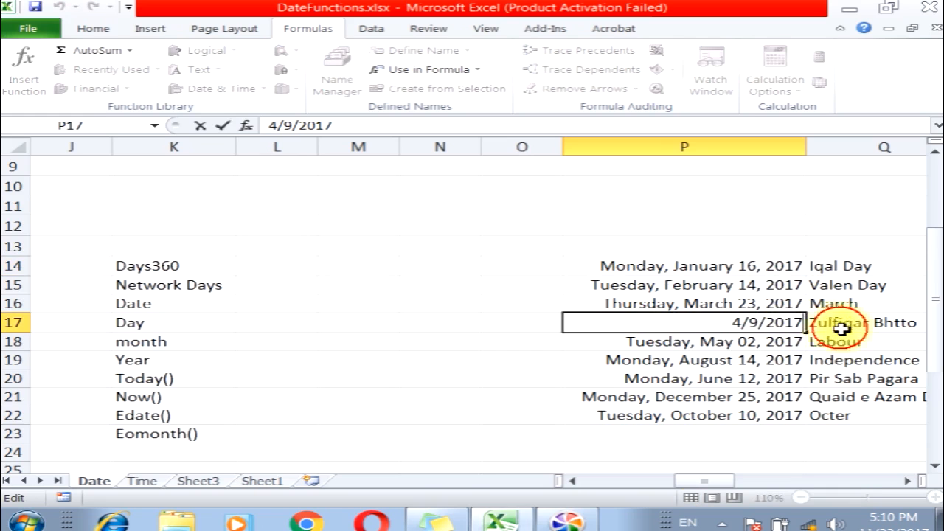
text(8)
key(Return)
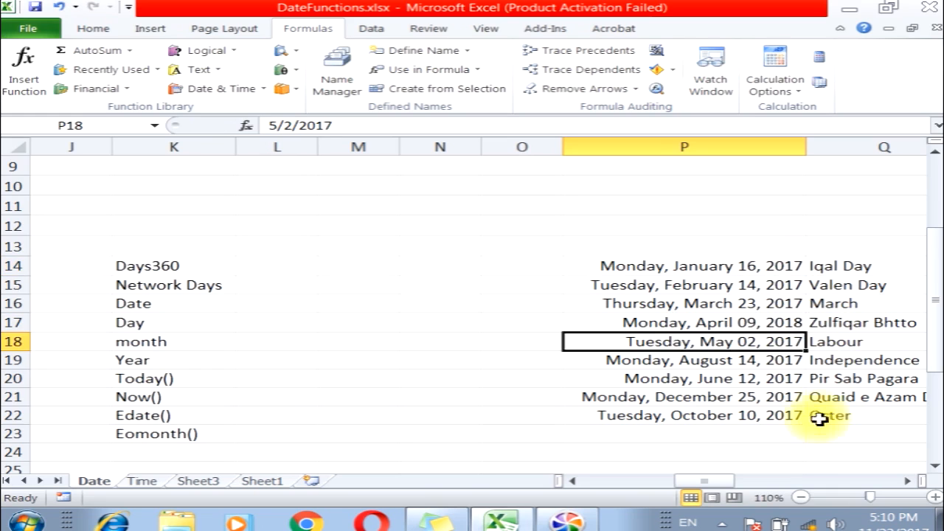
Step: Check the recalculated net working days in column H against the start and end dates in row 16
drag(714, 481, 670, 484)
click(487, 268)
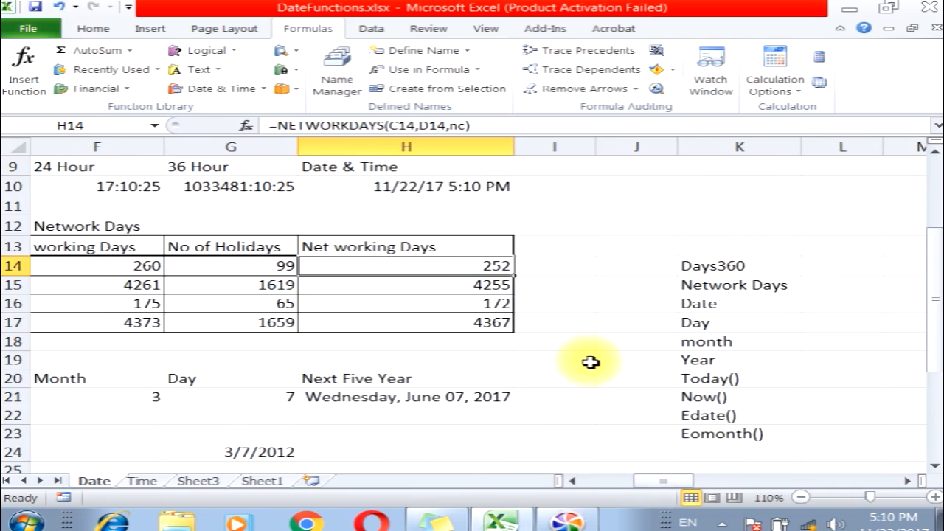
drag(662, 481, 631, 483)
click(443, 303)
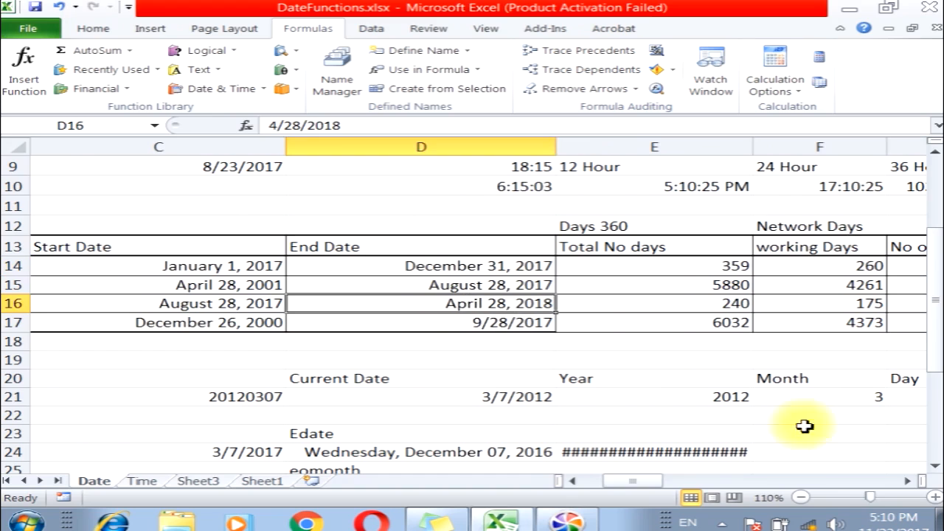
Step: Review the first three entries of the date function list in K14:K16, from Days360 to Date
click(908, 481)
click(909, 481)
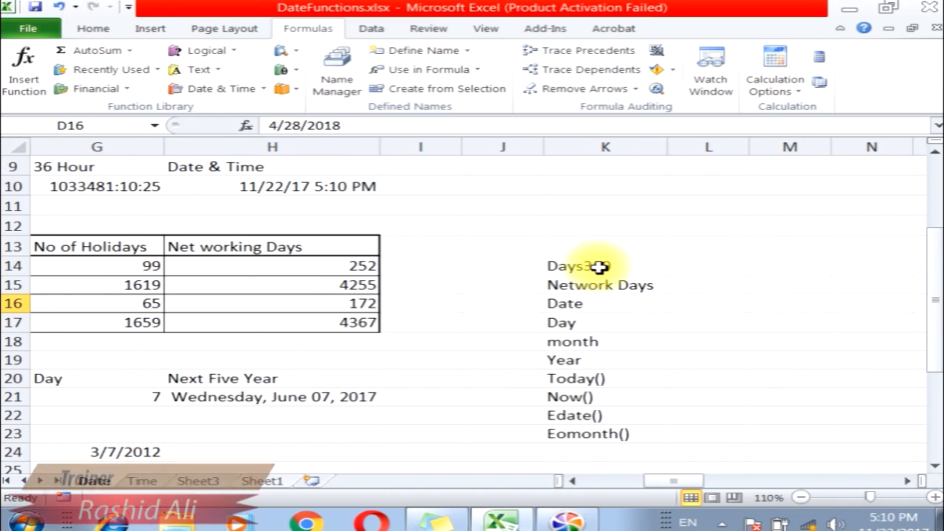
drag(599, 267, 610, 308)
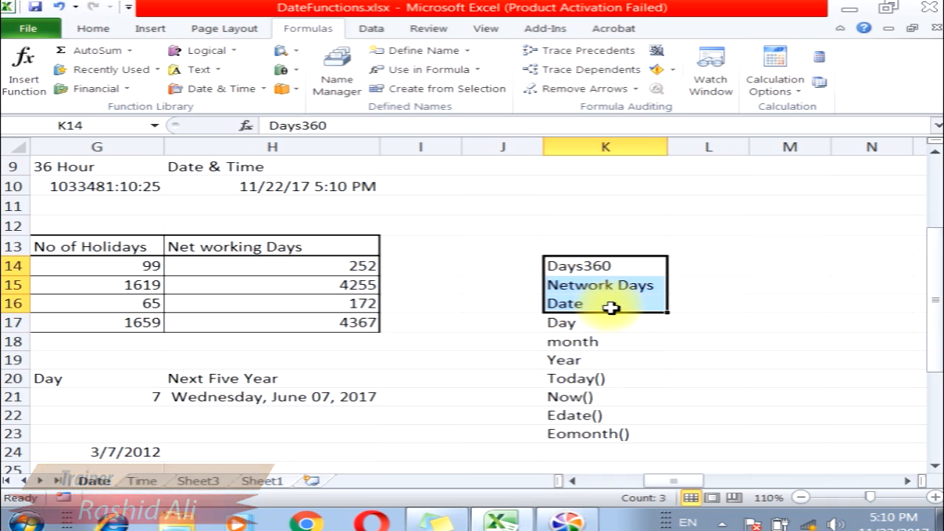